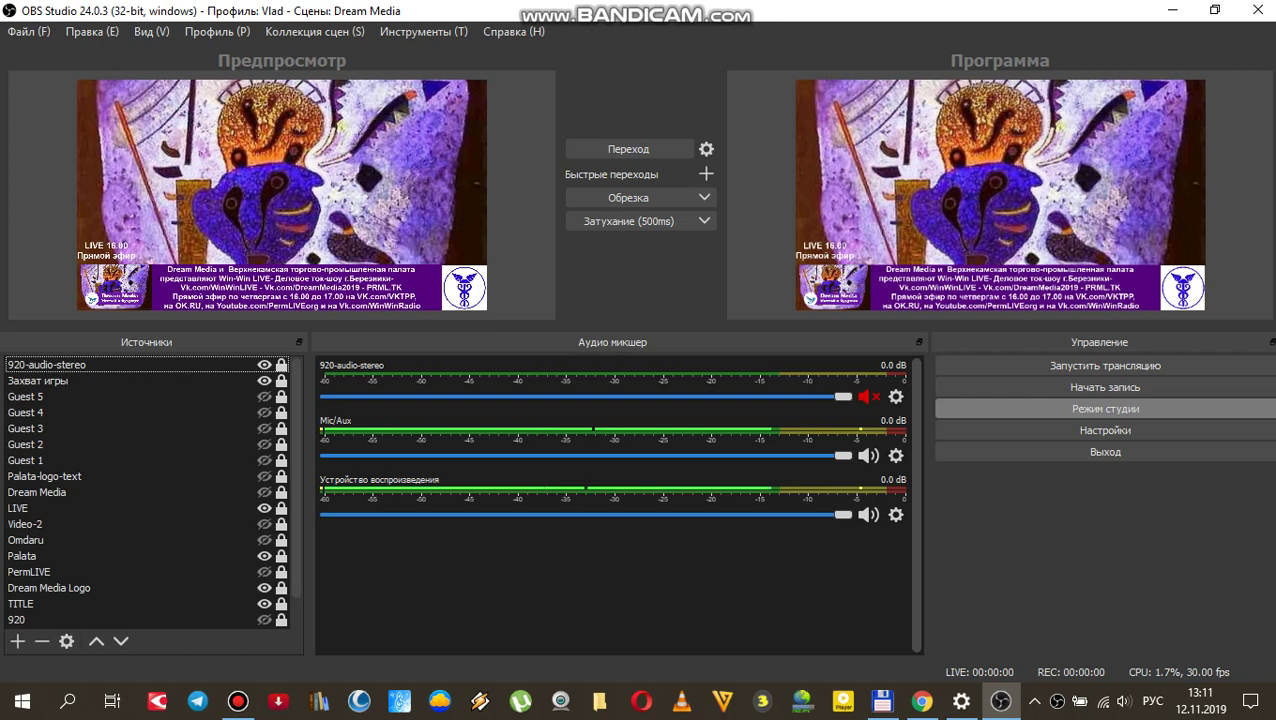
Check the level and boost of the default recording microphone in the Windows sound settings.
{"action": "right_click", "coordinate": [1121, 701]}
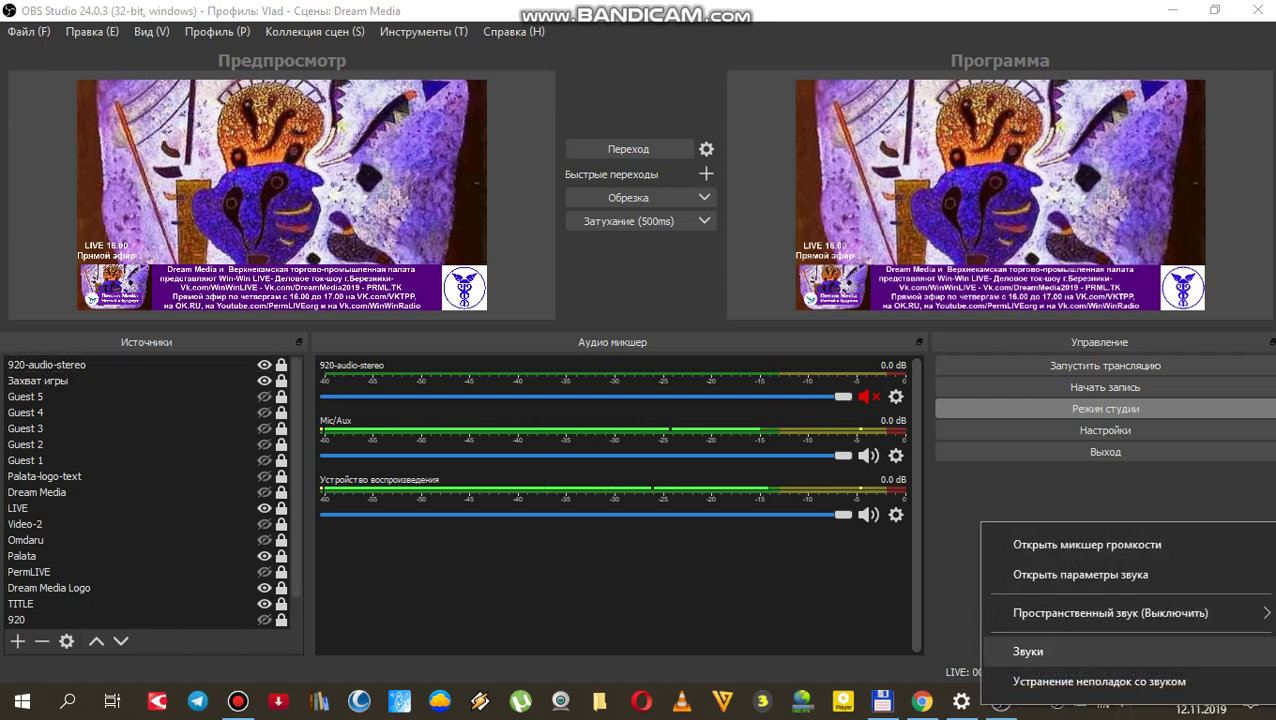
{"action": "left_click", "coordinate": [1028, 651]}
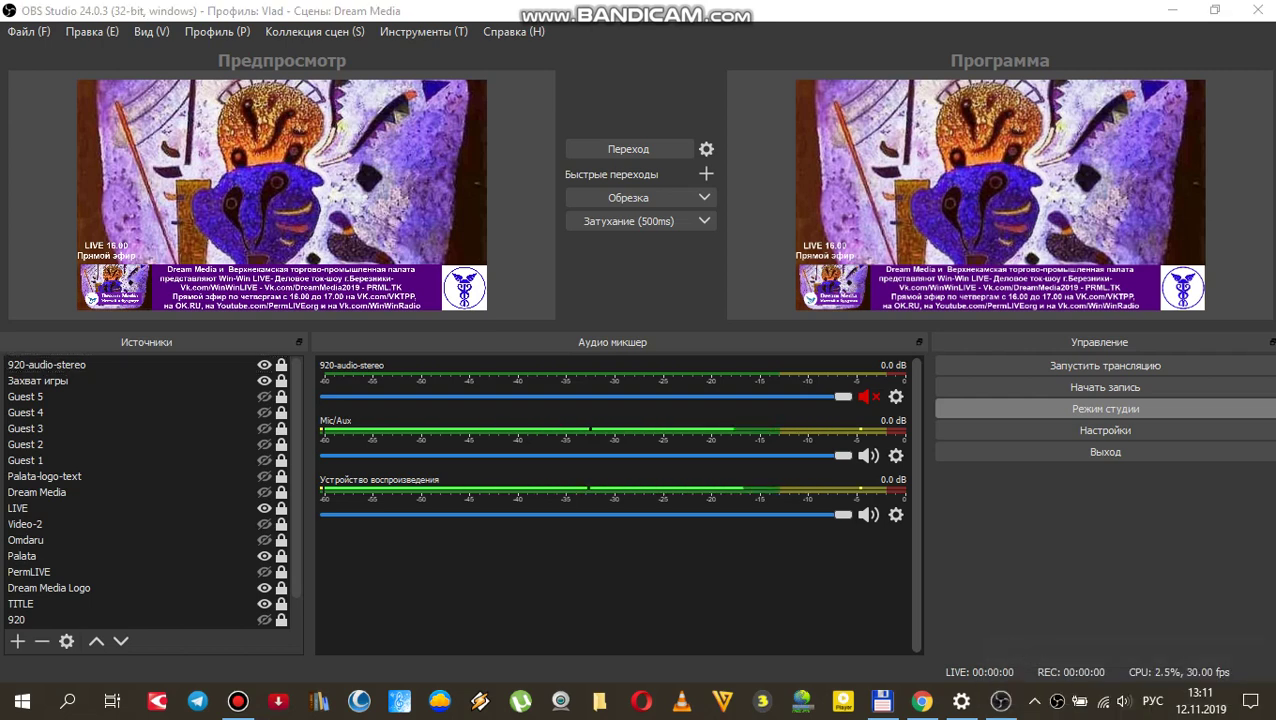
{"action": "key", "text": "ctrl+shift+Tab"}
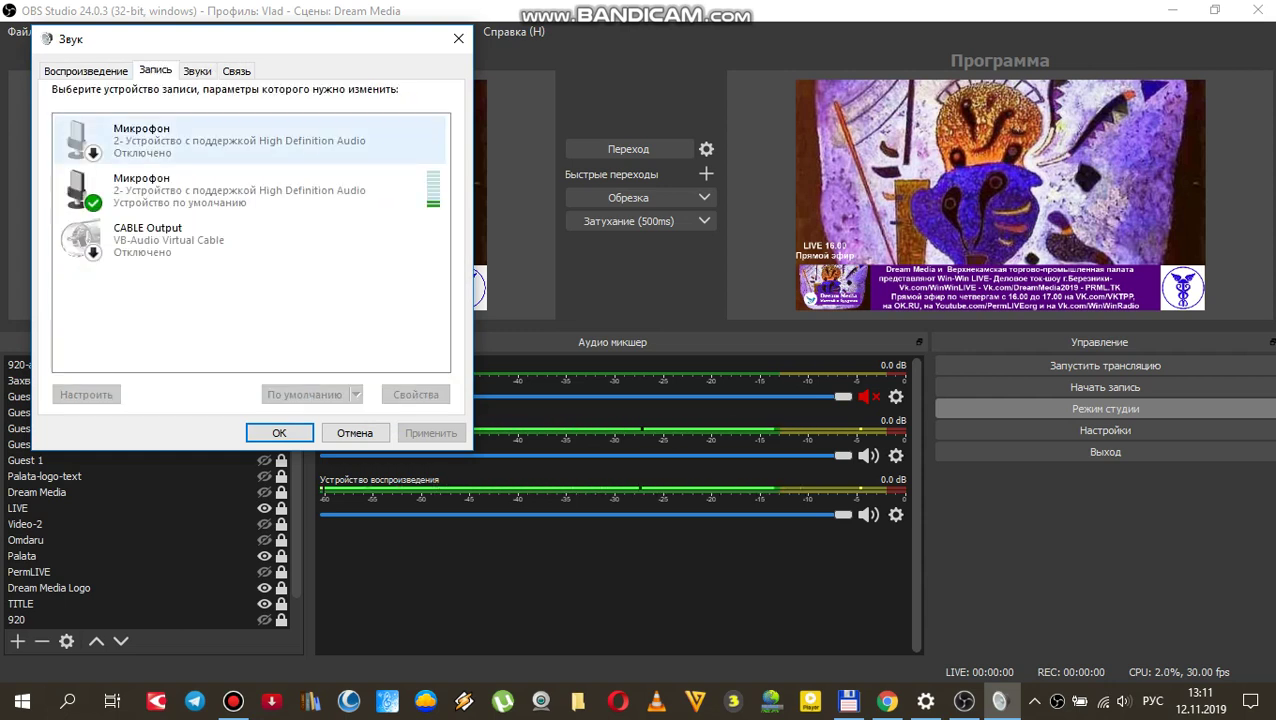
{"action": "left_click", "coordinate": [250, 189]}
{"action": "right_click", "coordinate": [250, 187]}
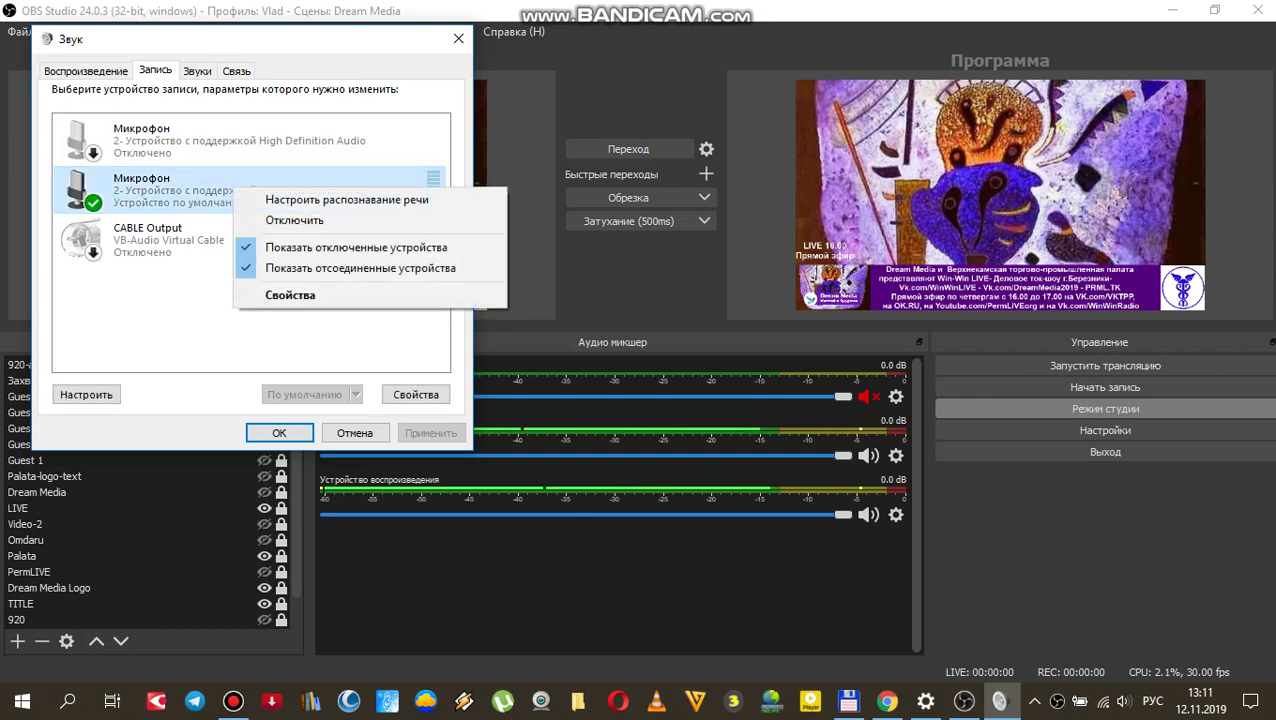
{"action": "left_click", "coordinate": [300, 293]}
{"action": "left_click", "coordinate": [207, 142]}
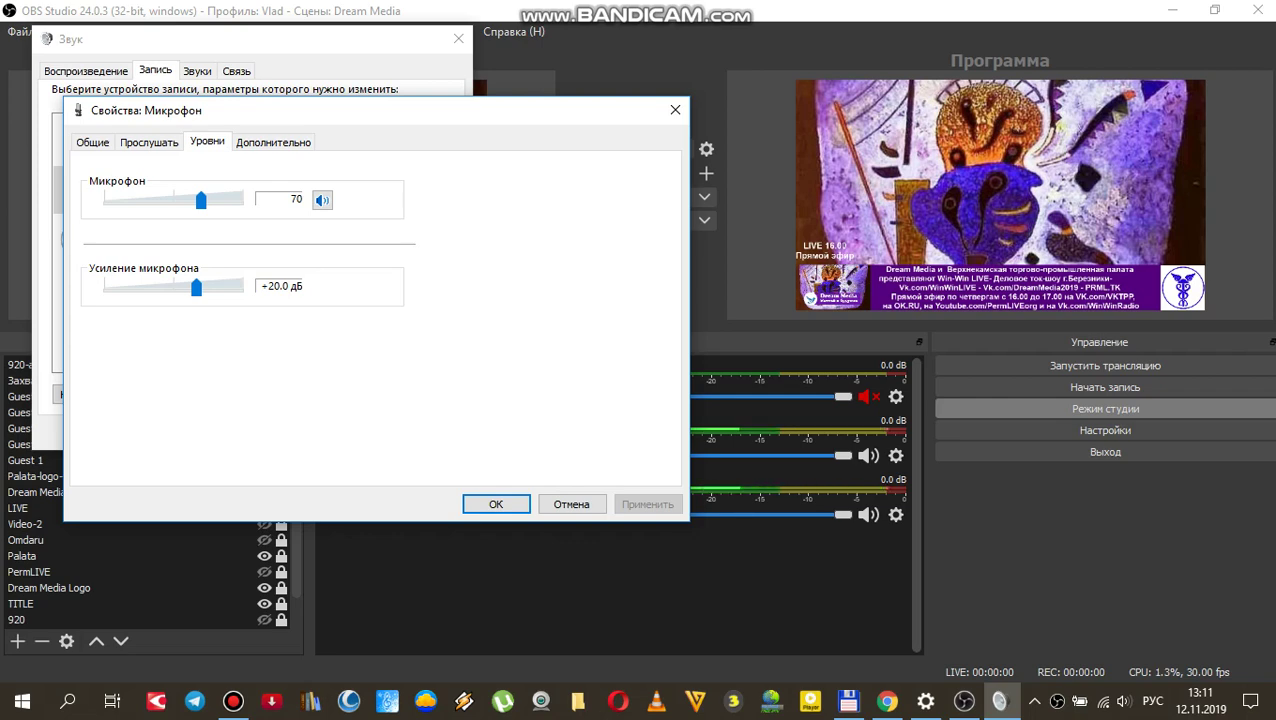
{"action": "left_click", "coordinate": [496, 504]}
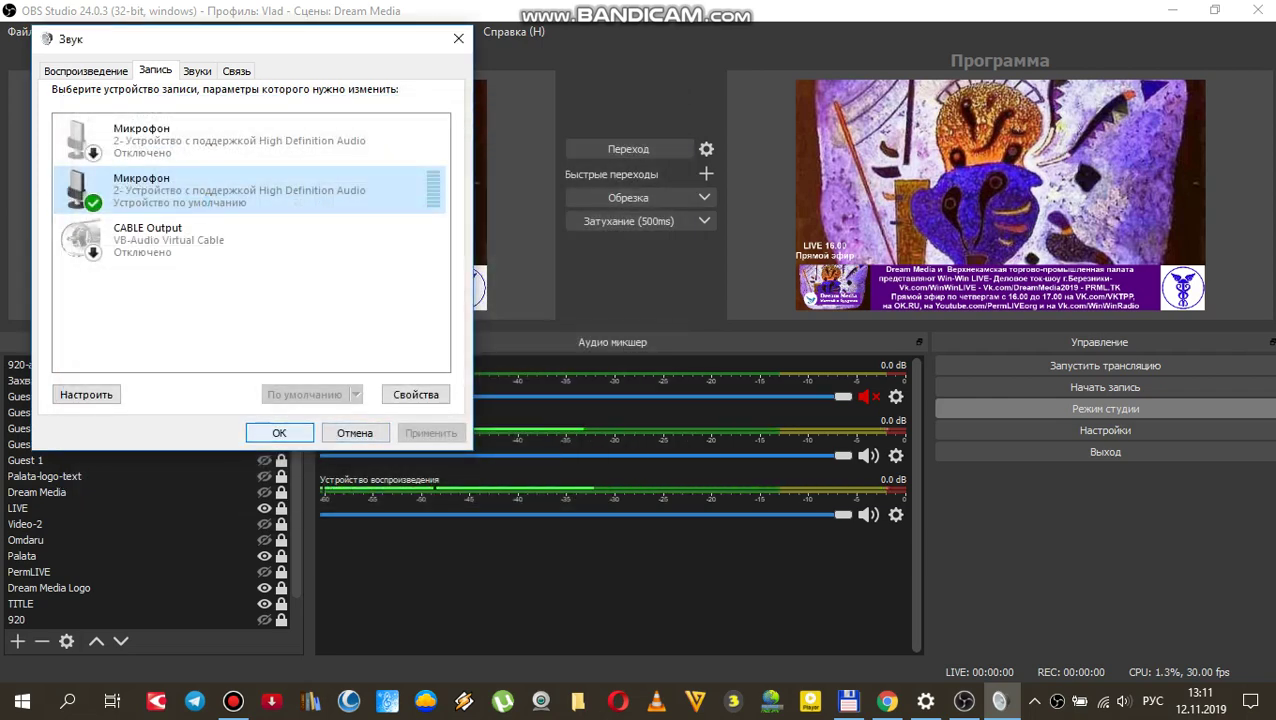
{"action": "left_click", "coordinate": [279, 432]}
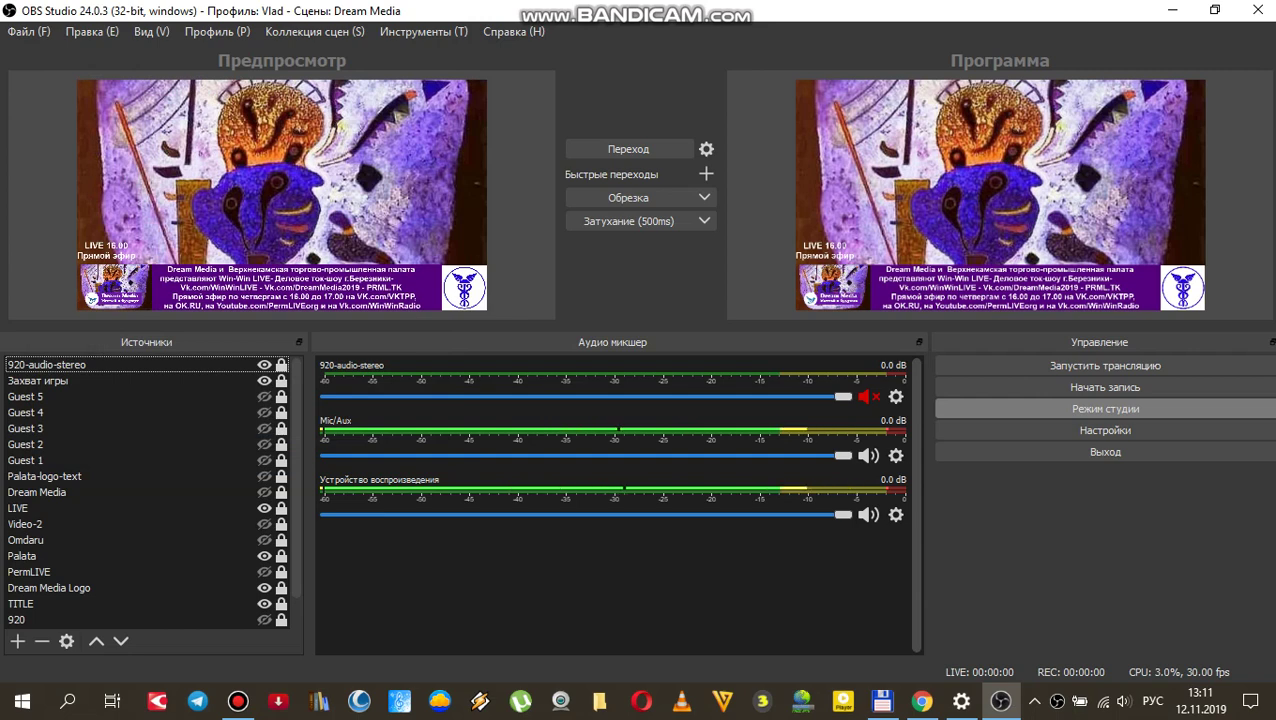
Review the audio device settings, including the choices for the first microphone/auxiliary input, and the video resolution and FPS settings.
{"action": "left_click", "coordinate": [1105, 430]}
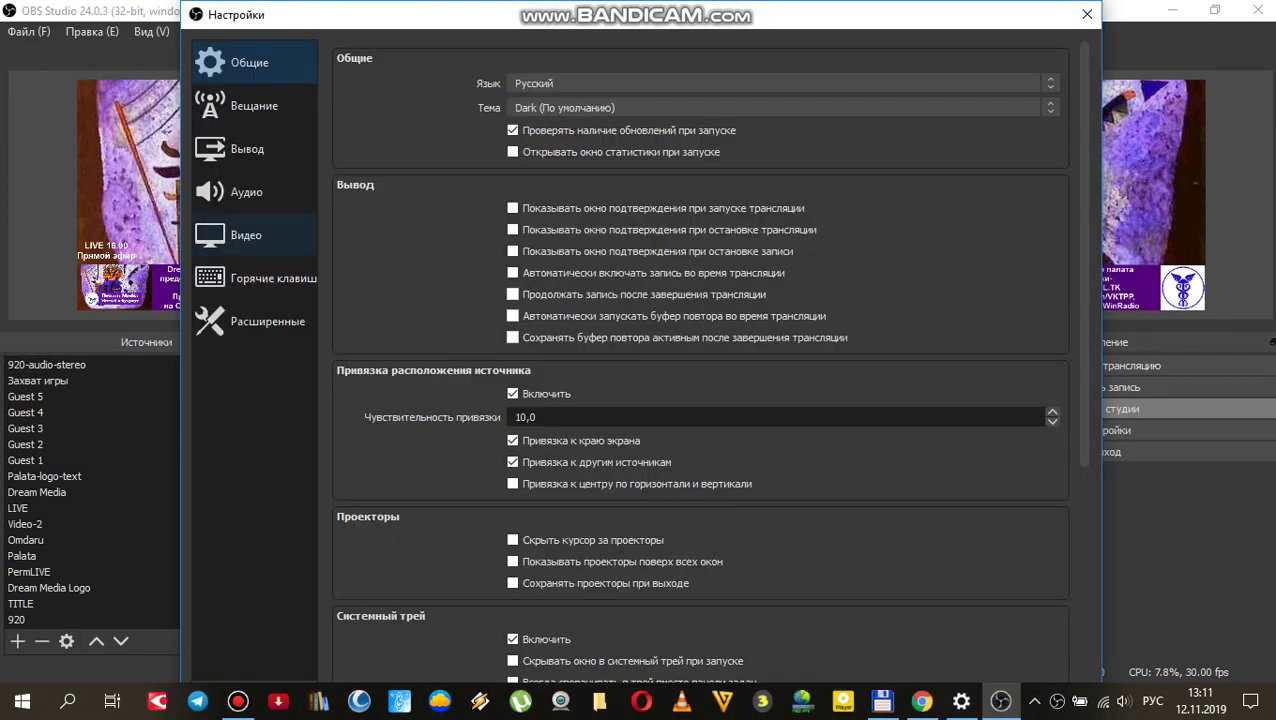
{"action": "left_click", "coordinate": [246, 192]}
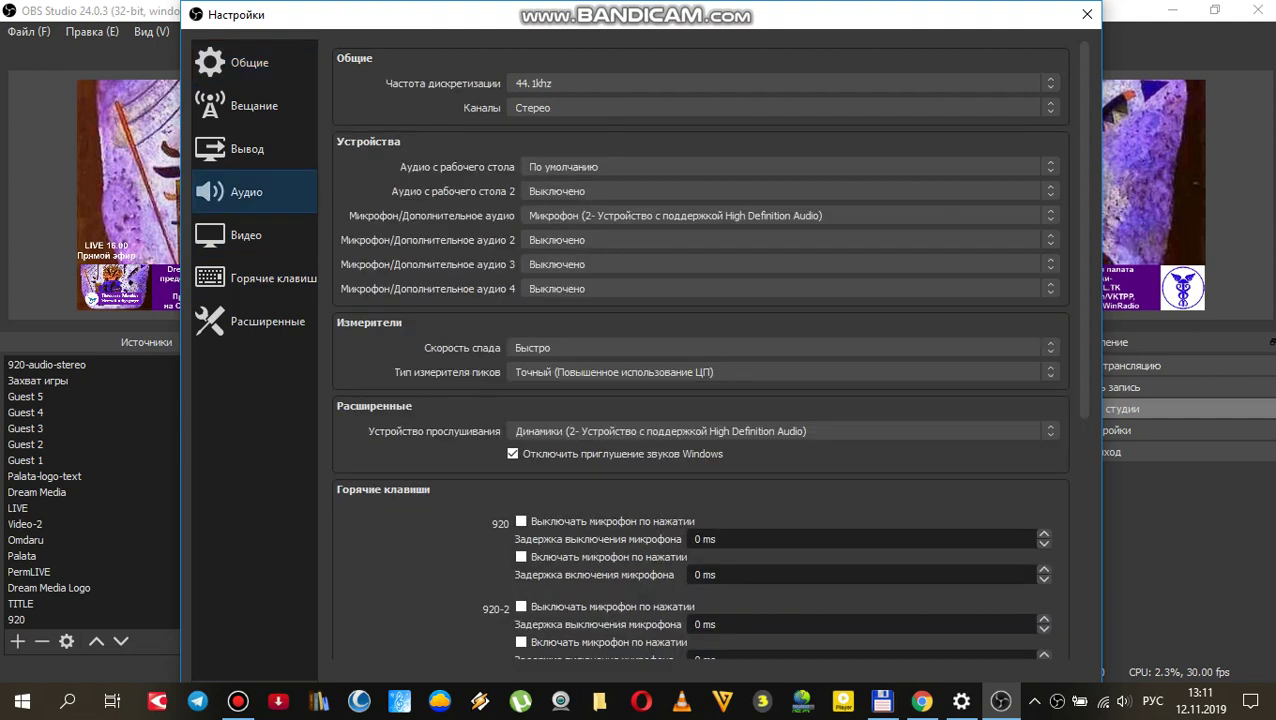
{"action": "left_click", "coordinate": [790, 215]}
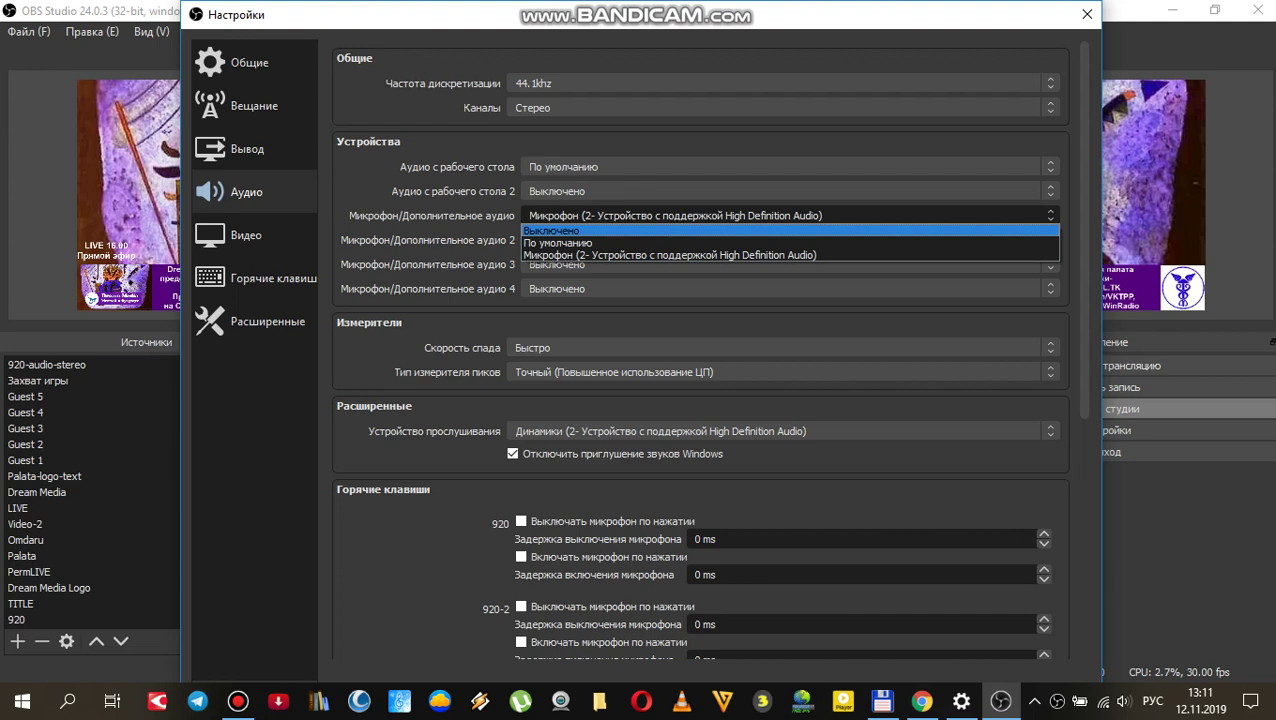
{"action": "left_click", "coordinate": [246, 235]}
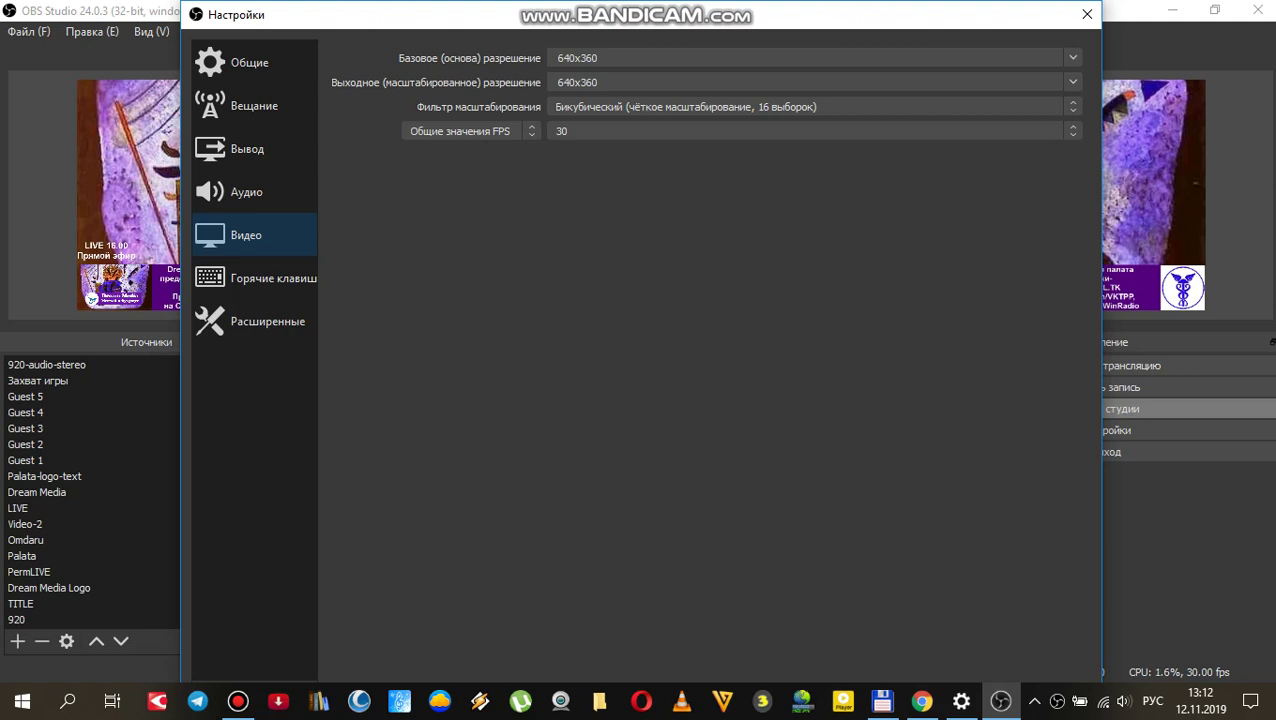
{"action": "left_click", "coordinate": [246, 192]}
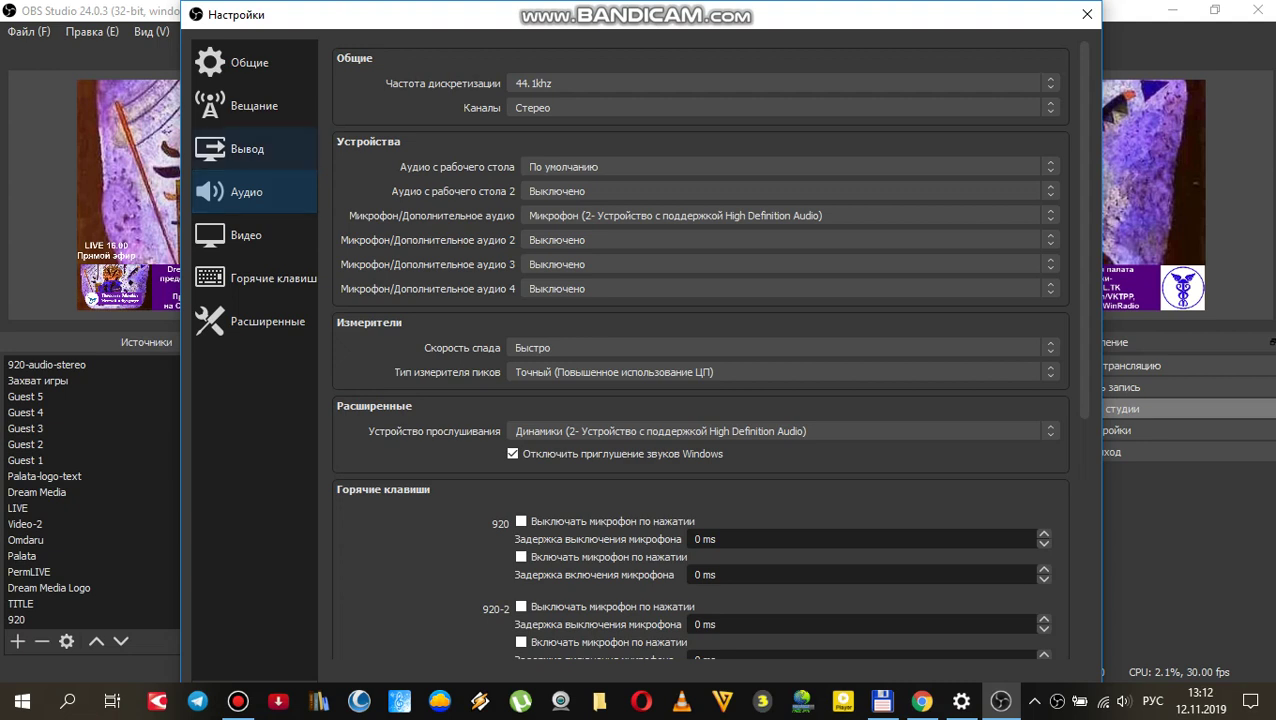
Review the streaming and recording output settings and the broadcast service settings, leaving everything as it is.
{"action": "left_click", "coordinate": [247, 148]}
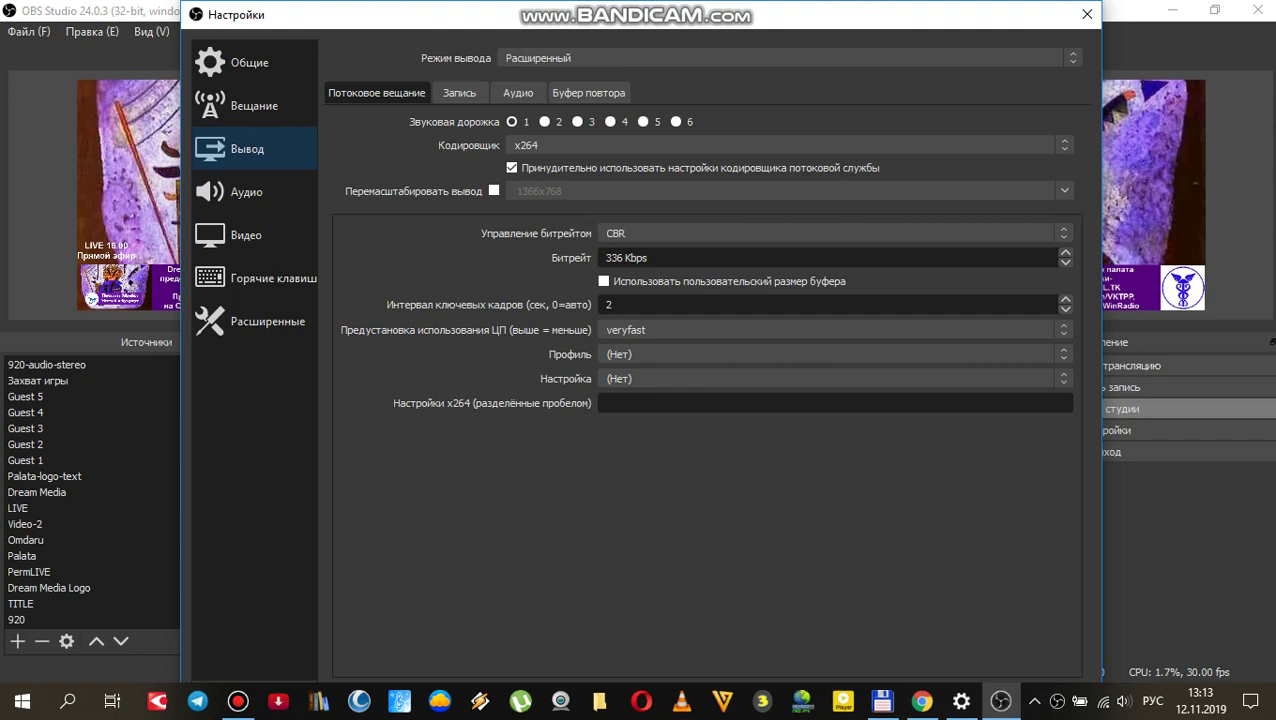
{"action": "left_click", "coordinate": [459, 92]}
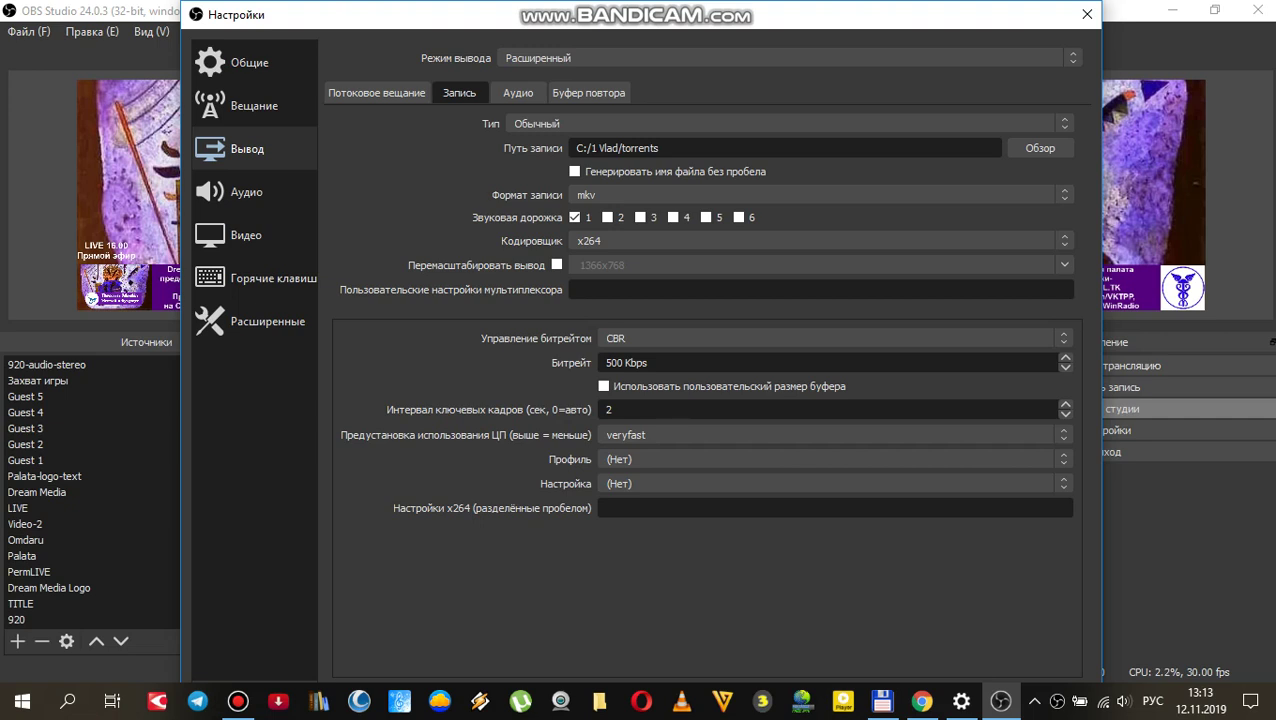
{"action": "left_click", "coordinate": [254, 105]}
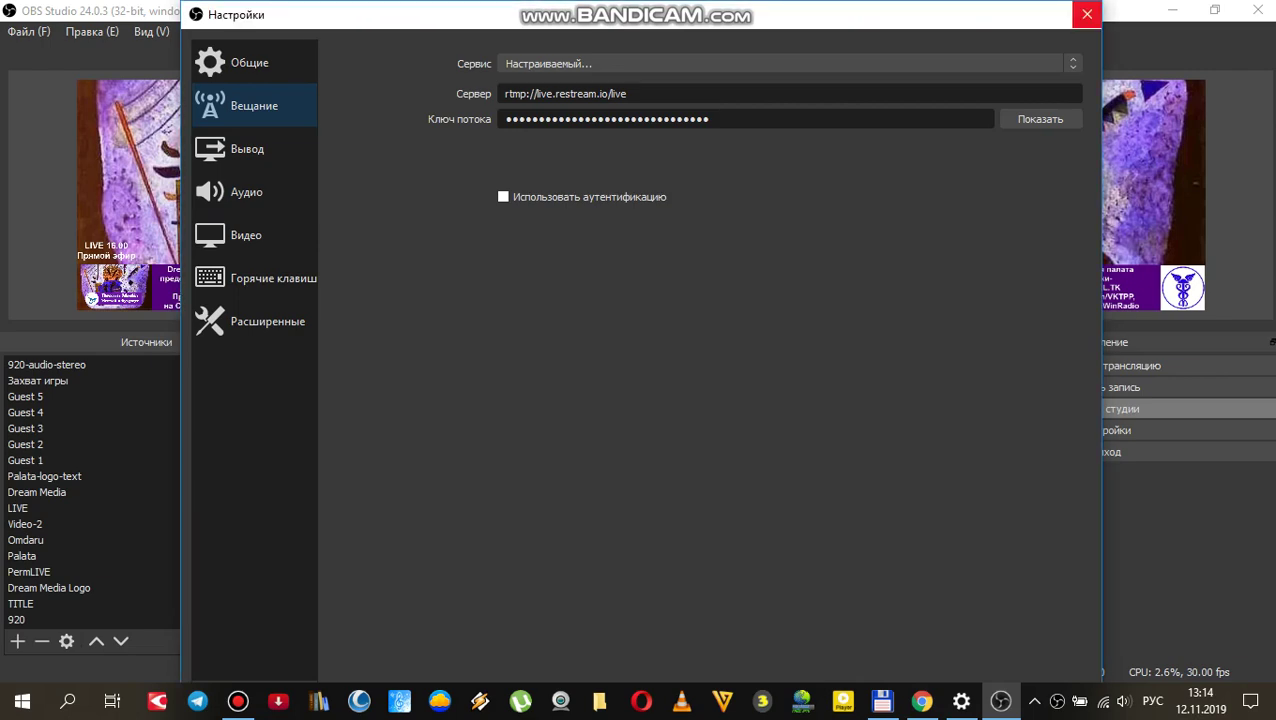
{"action": "left_click", "coordinate": [1087, 14]}
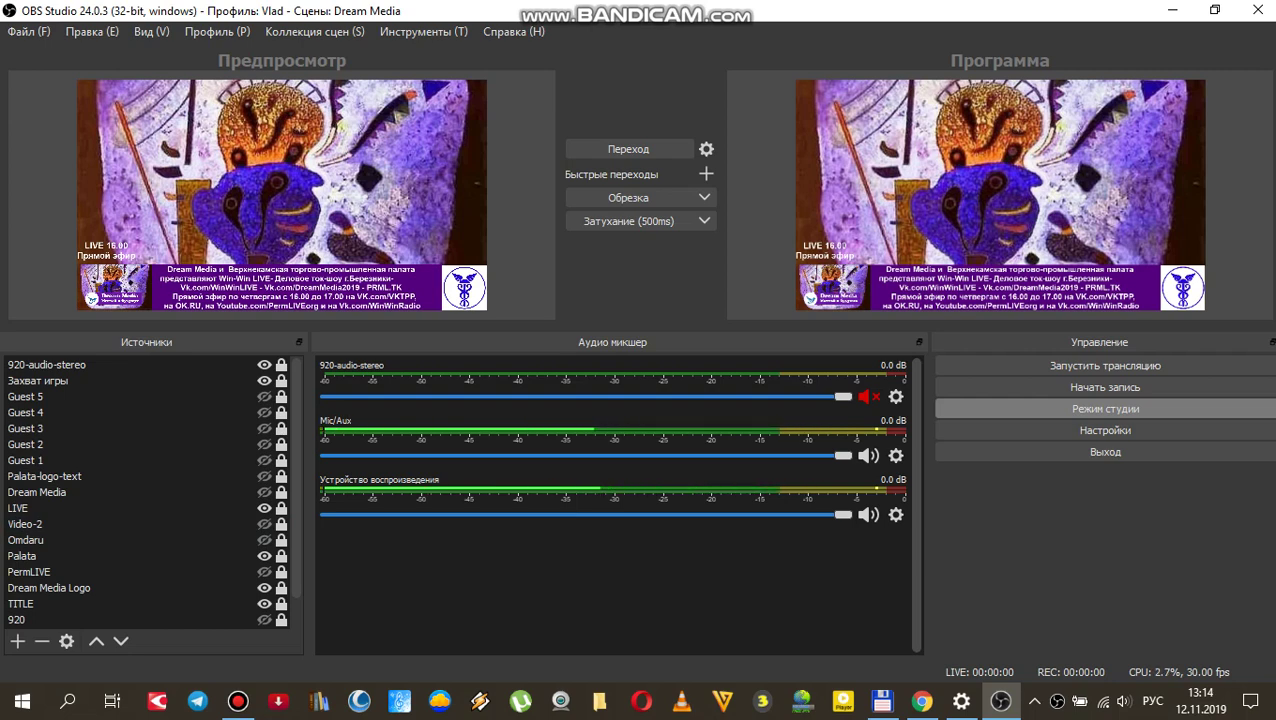
{"action": "left_click", "coordinate": [1040, 430]}
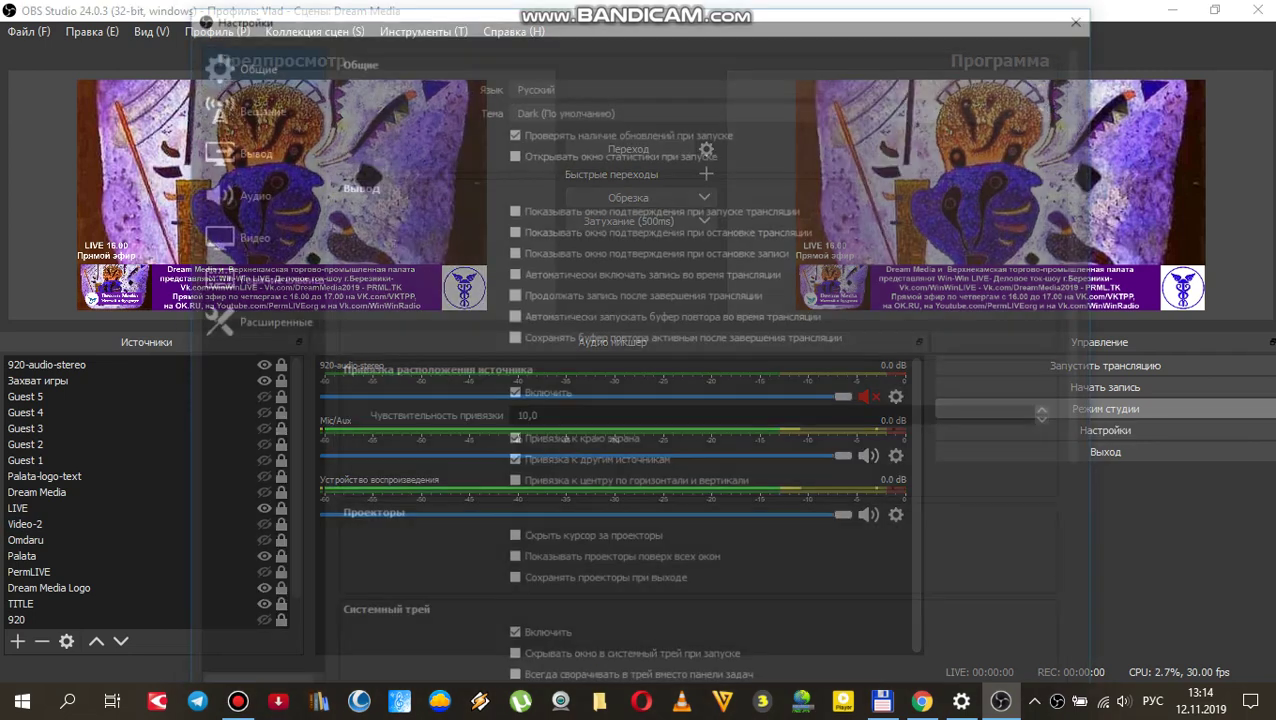
{"action": "left_click", "coordinate": [1087, 14]}
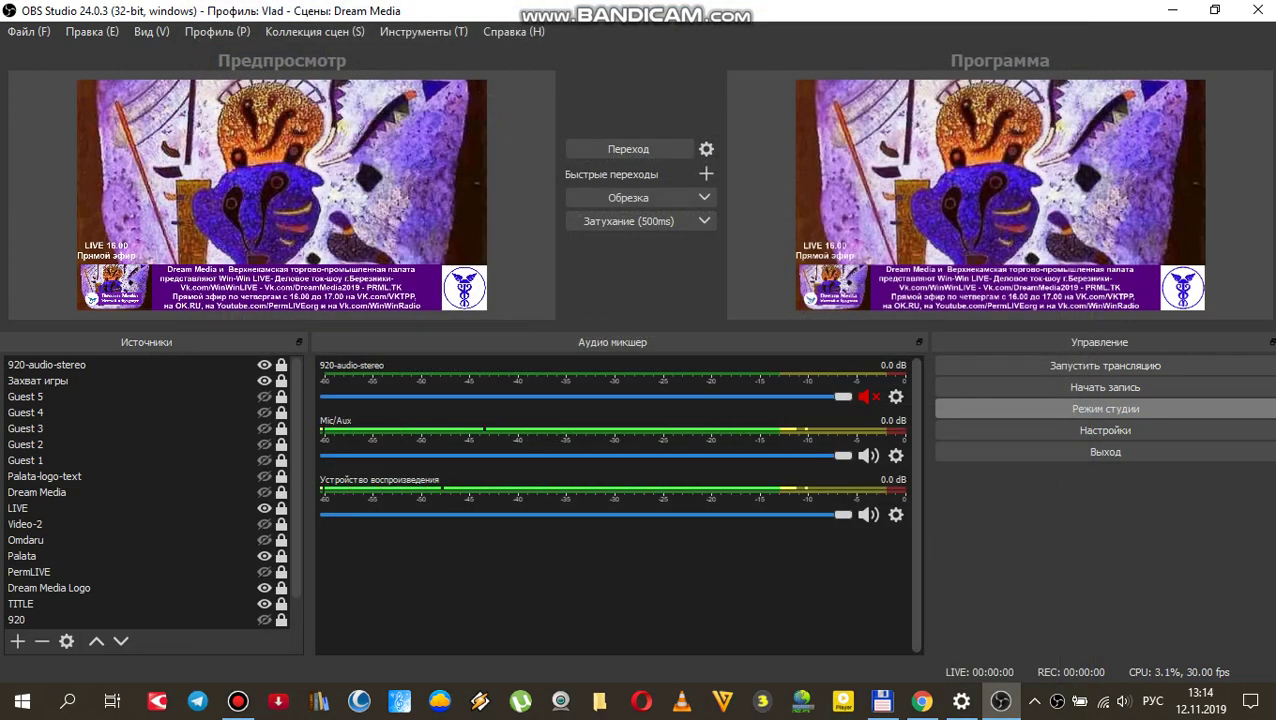
Set the audio monitoring of Mic/Aux to "Только прослушивание (заглушить вывод)" in the advanced audio properties.
{"action": "left_click", "coordinate": [895, 456]}
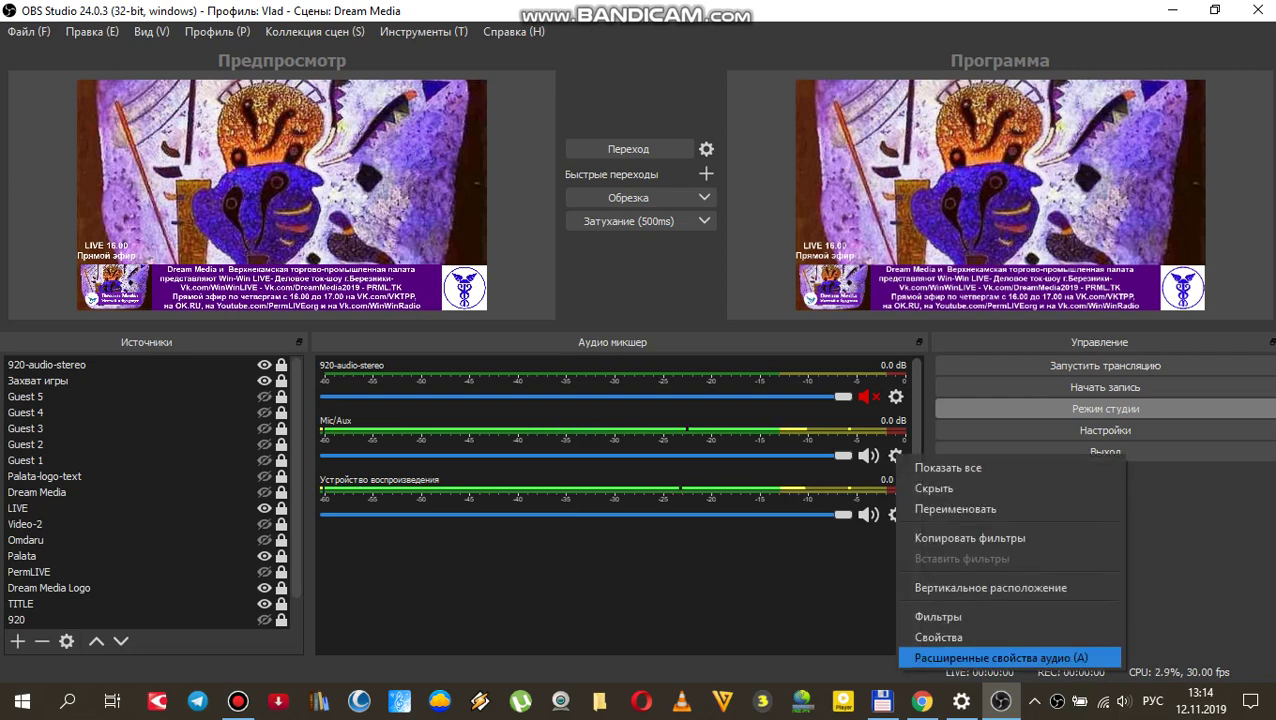
{"action": "key", "text": "Return"}
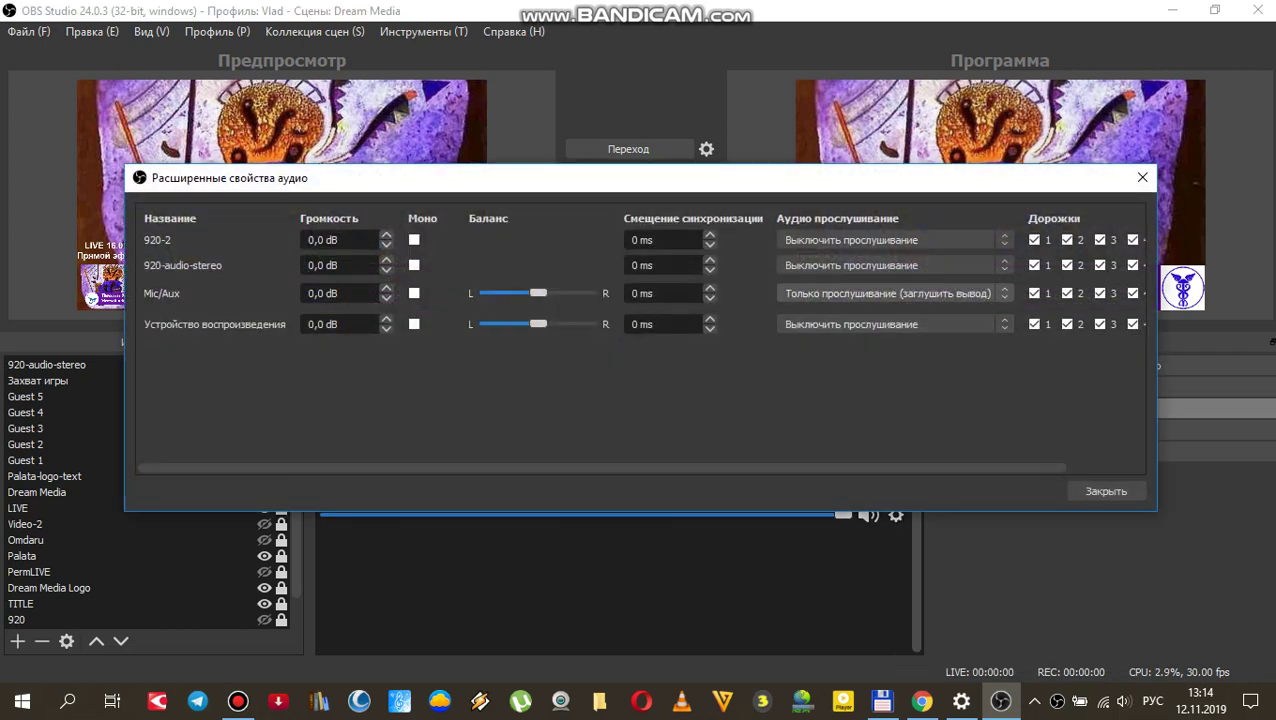
{"action": "left_click", "coordinate": [895, 293]}
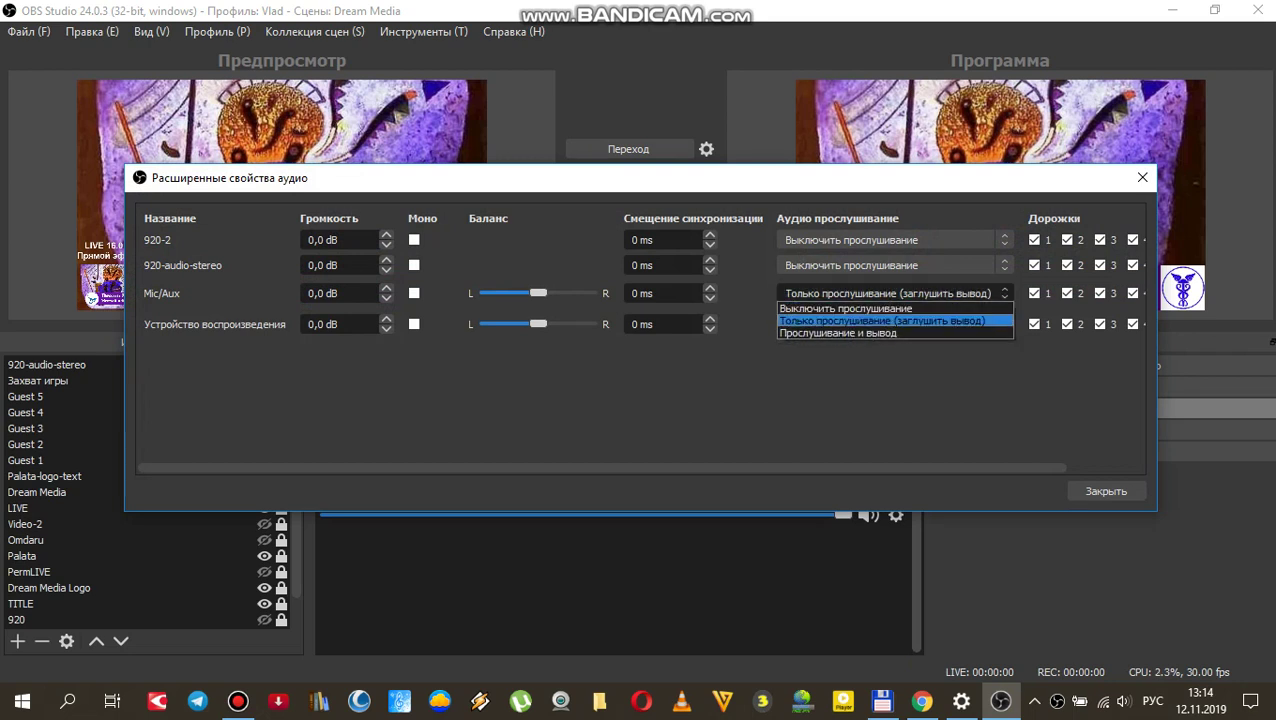
{"action": "left_click", "coordinate": [881, 320]}
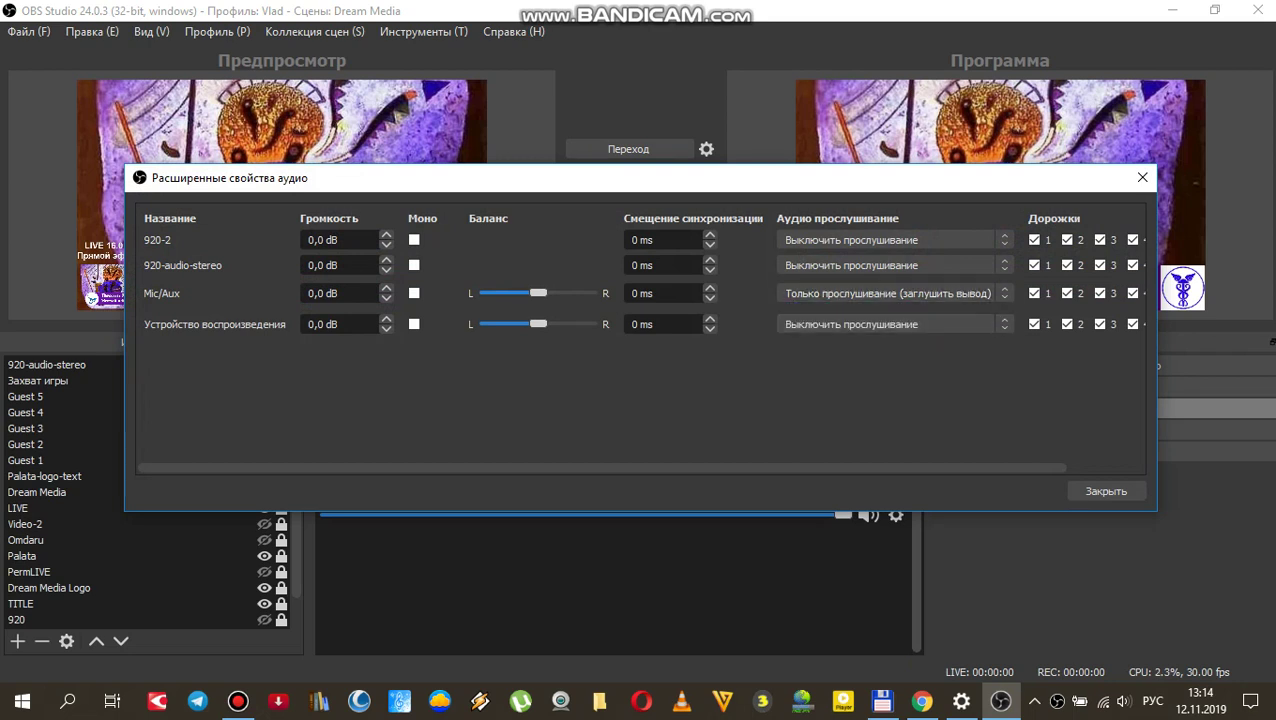
{"action": "left_click", "coordinate": [1106, 491]}
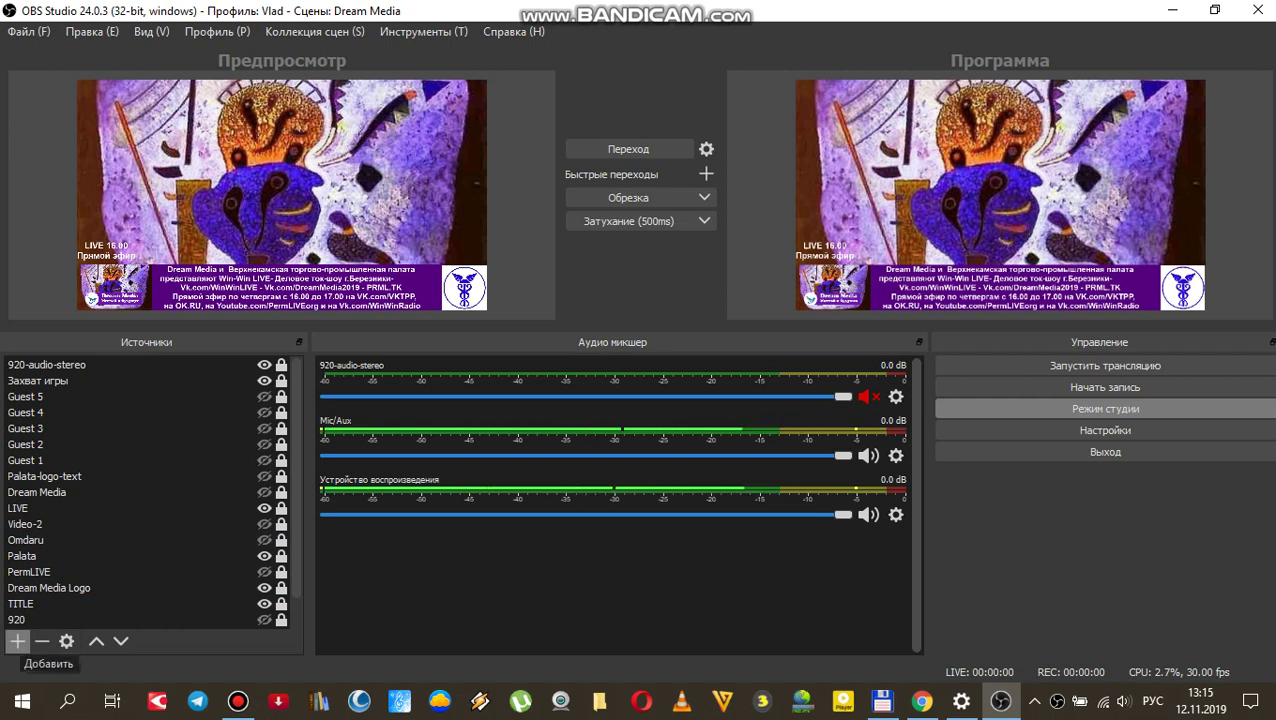
{"action": "left_click", "coordinate": [18, 641]}
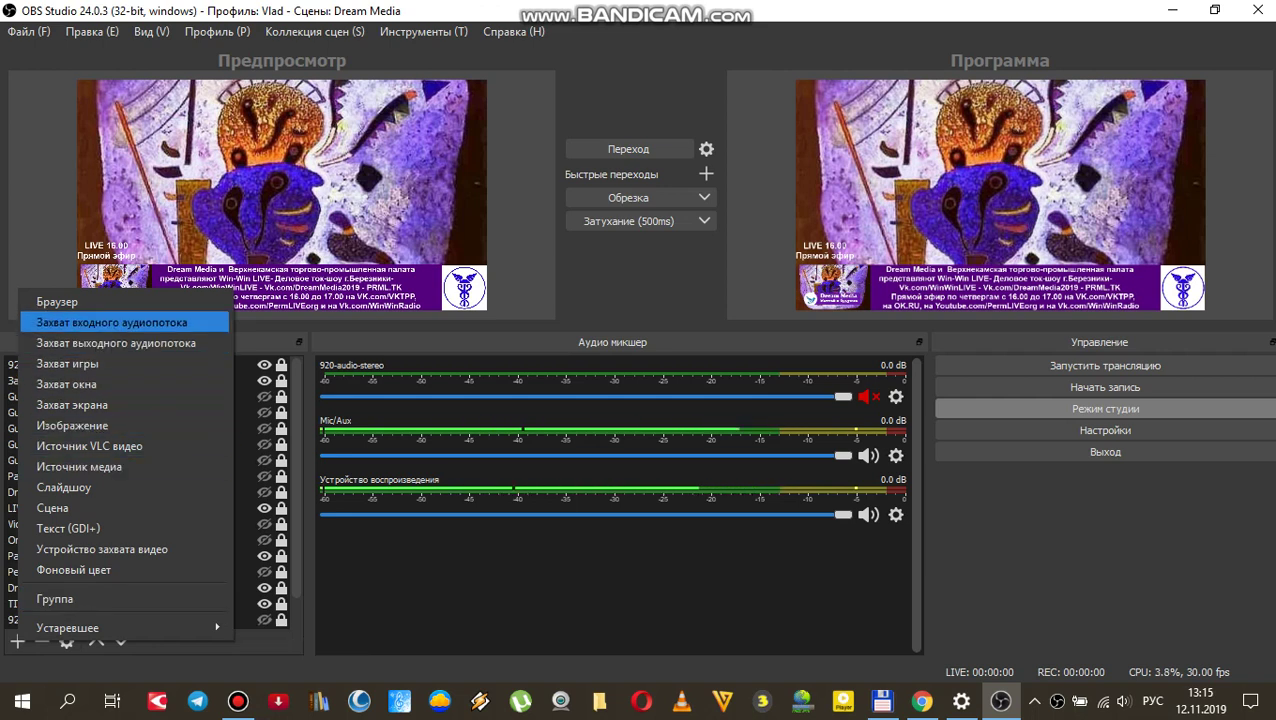
{"action": "key", "text": "Escape"}
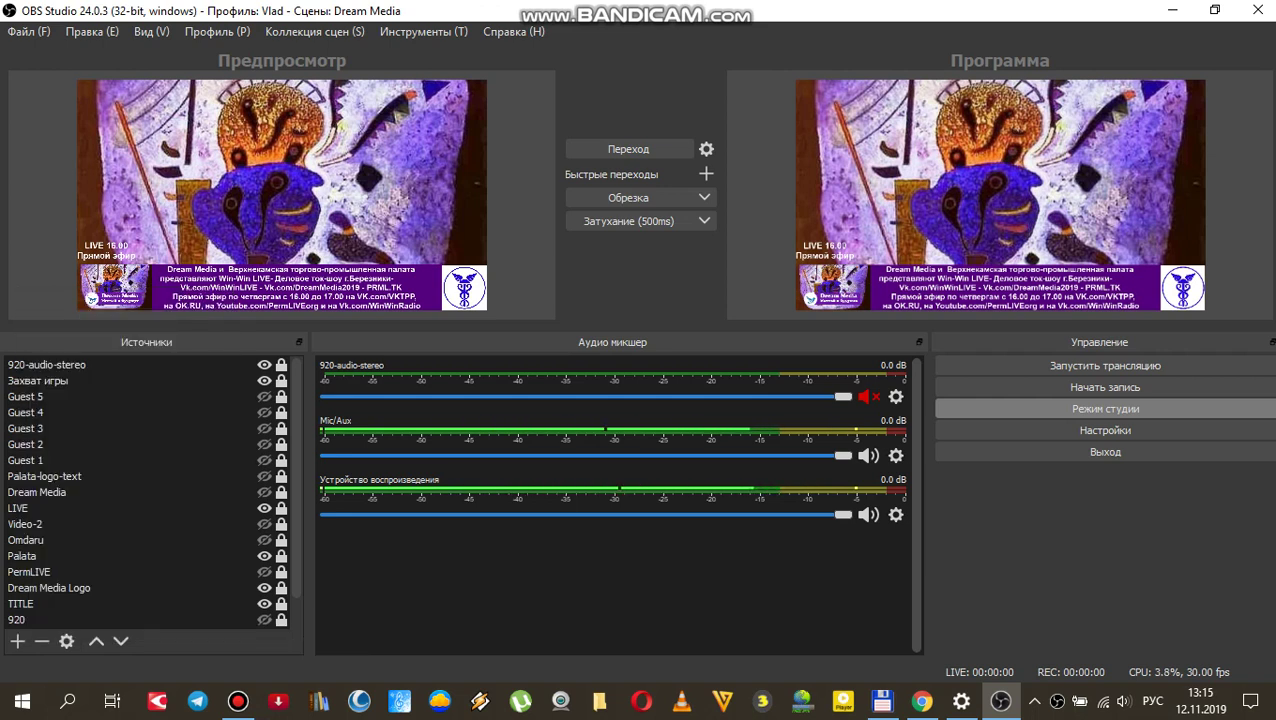
Set the audio monitoring of 920-audio-stereo to "Выключить прослушивание" in the advanced audio properties.
{"action": "left_click", "coordinate": [896, 396]}
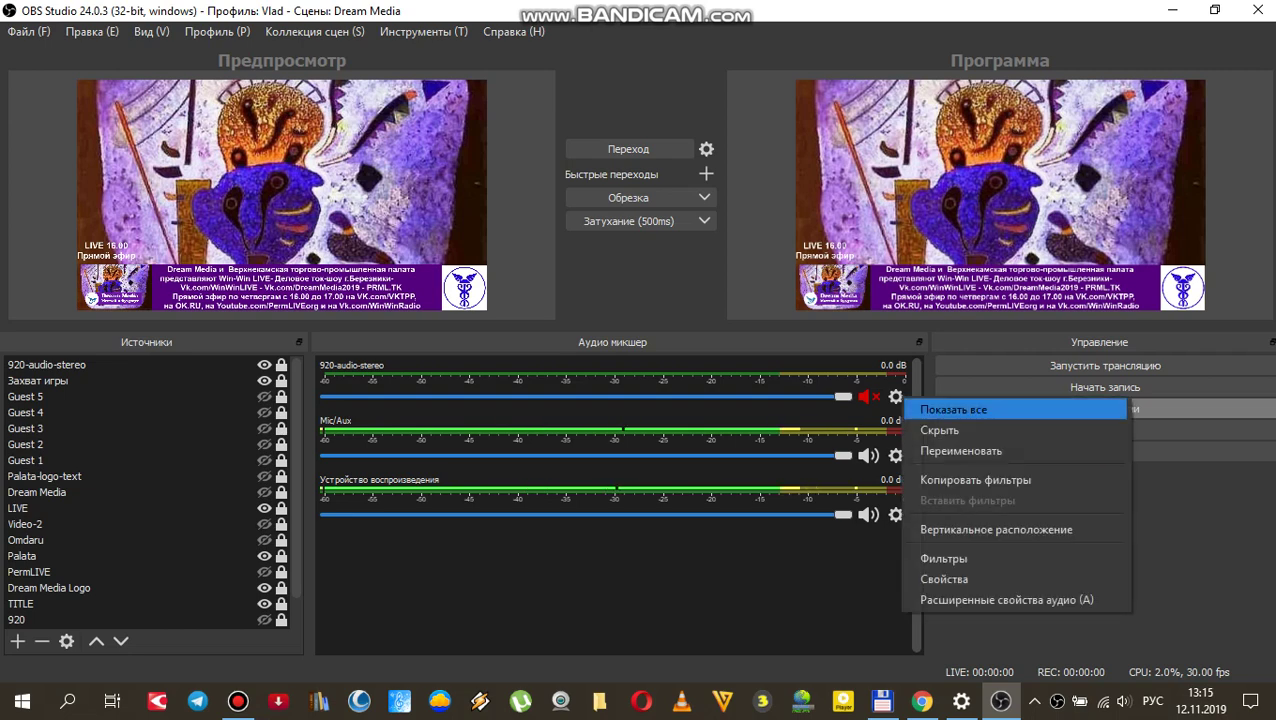
{"action": "left_click", "coordinate": [1000, 598]}
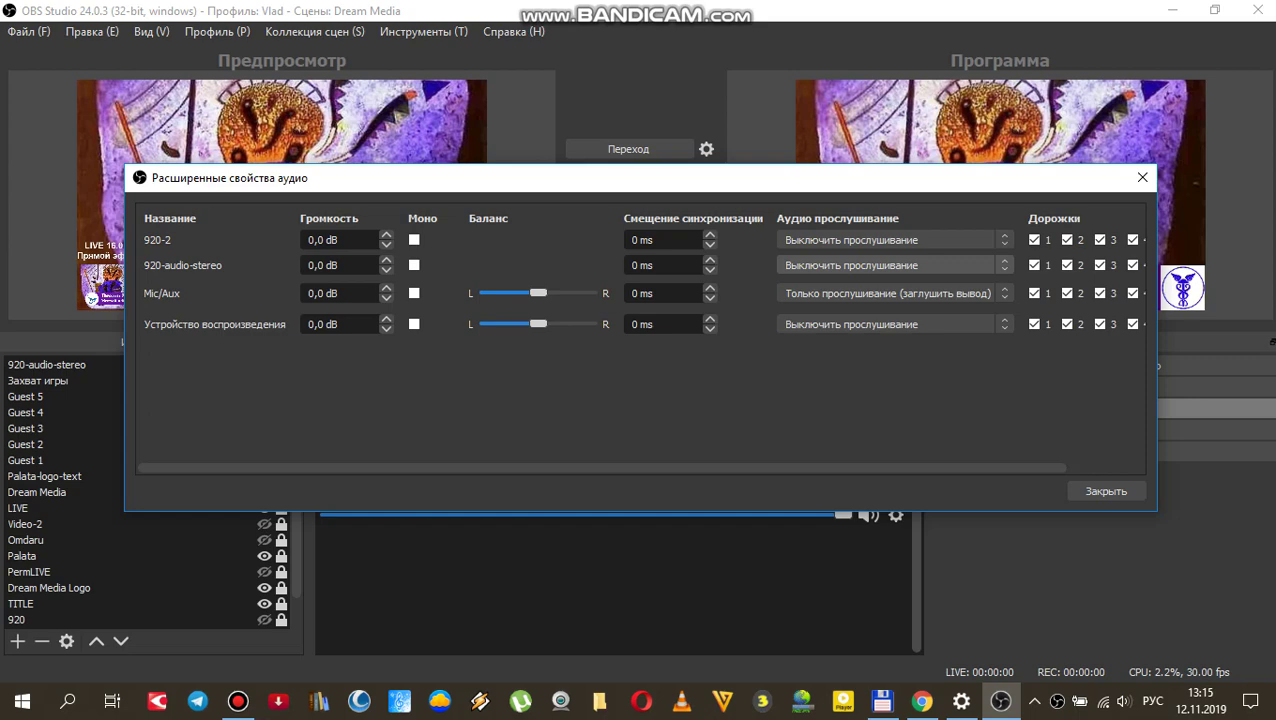
{"action": "left_click", "coordinate": [890, 265]}
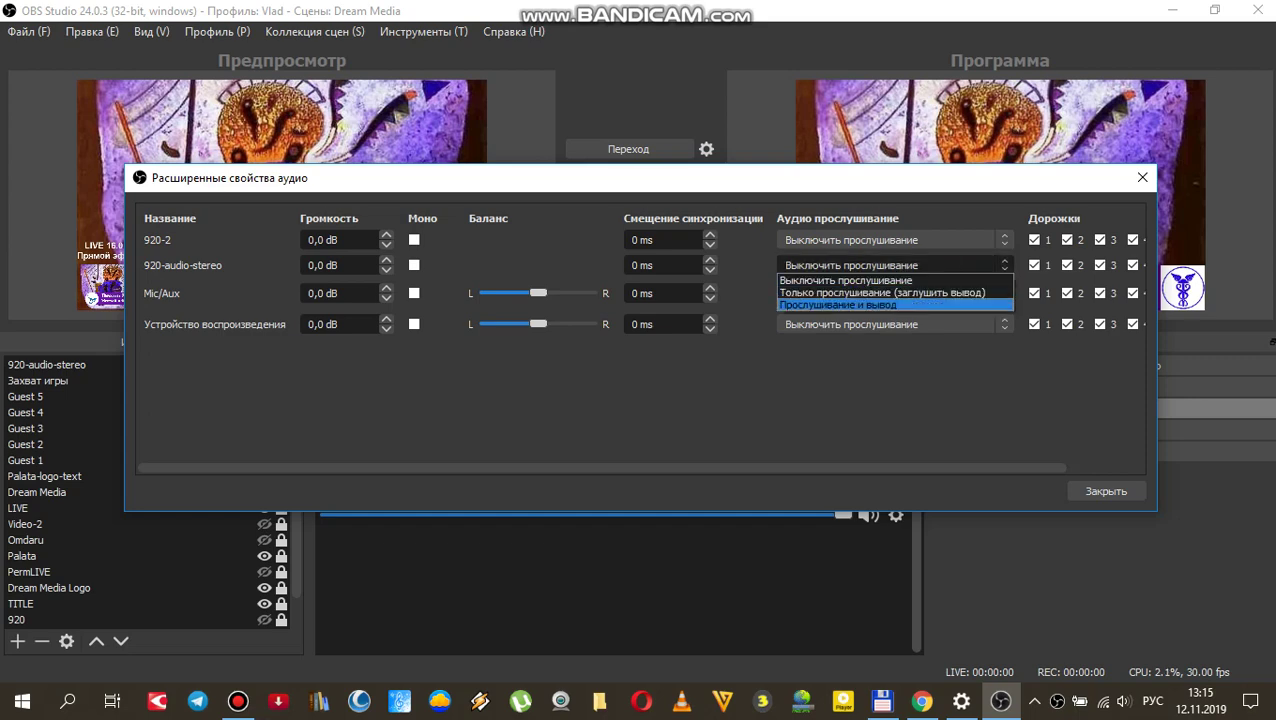
{"action": "left_click", "coordinate": [845, 280]}
{"action": "left_click", "coordinate": [1106, 491]}
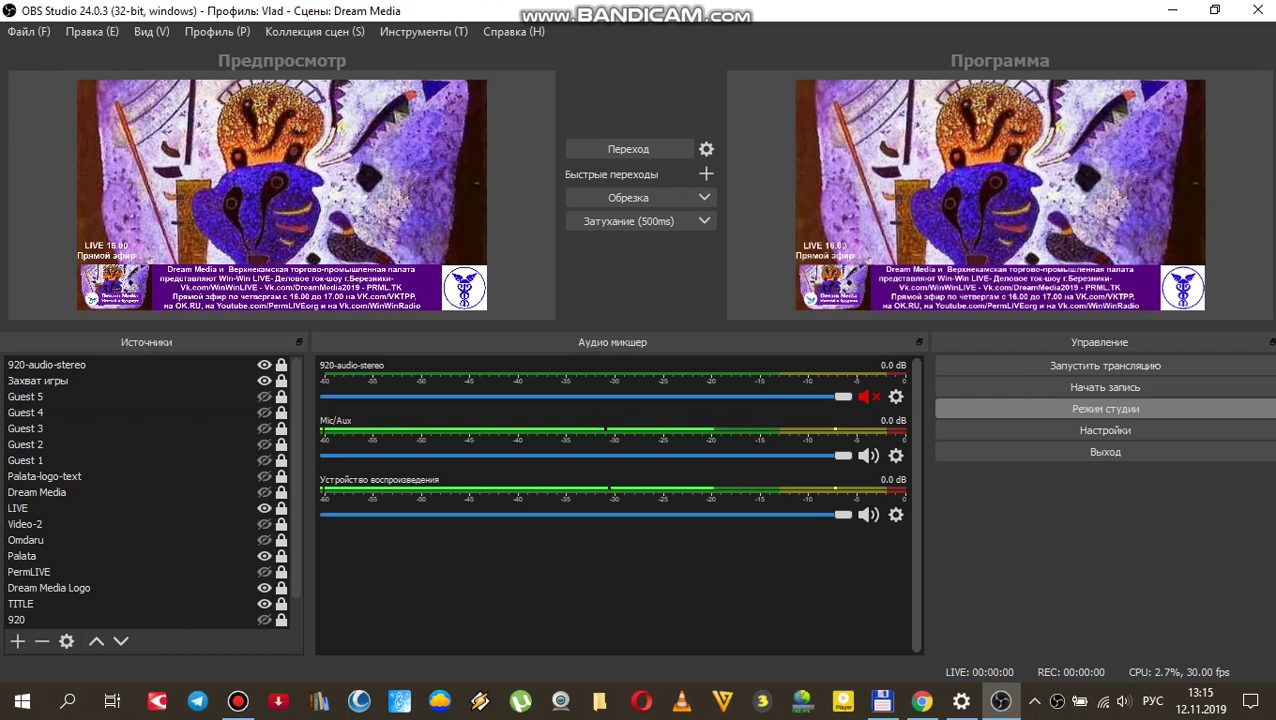
Look through the source types that can be added, from text and media source to VLC video and game capture, without adding one.
{"action": "left_click", "coordinate": [17, 641]}
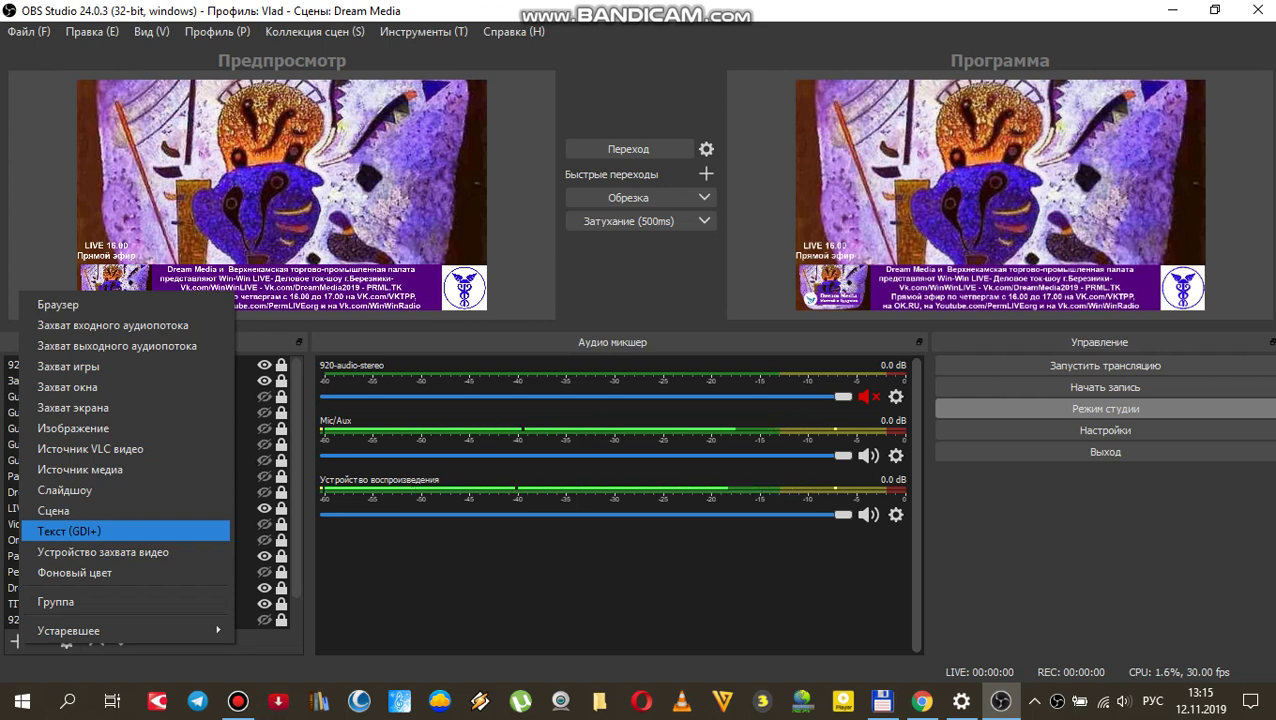
{"action": "key", "text": "Up"}
{"action": "key", "text": "Up"}
{"action": "key", "text": "Up"}
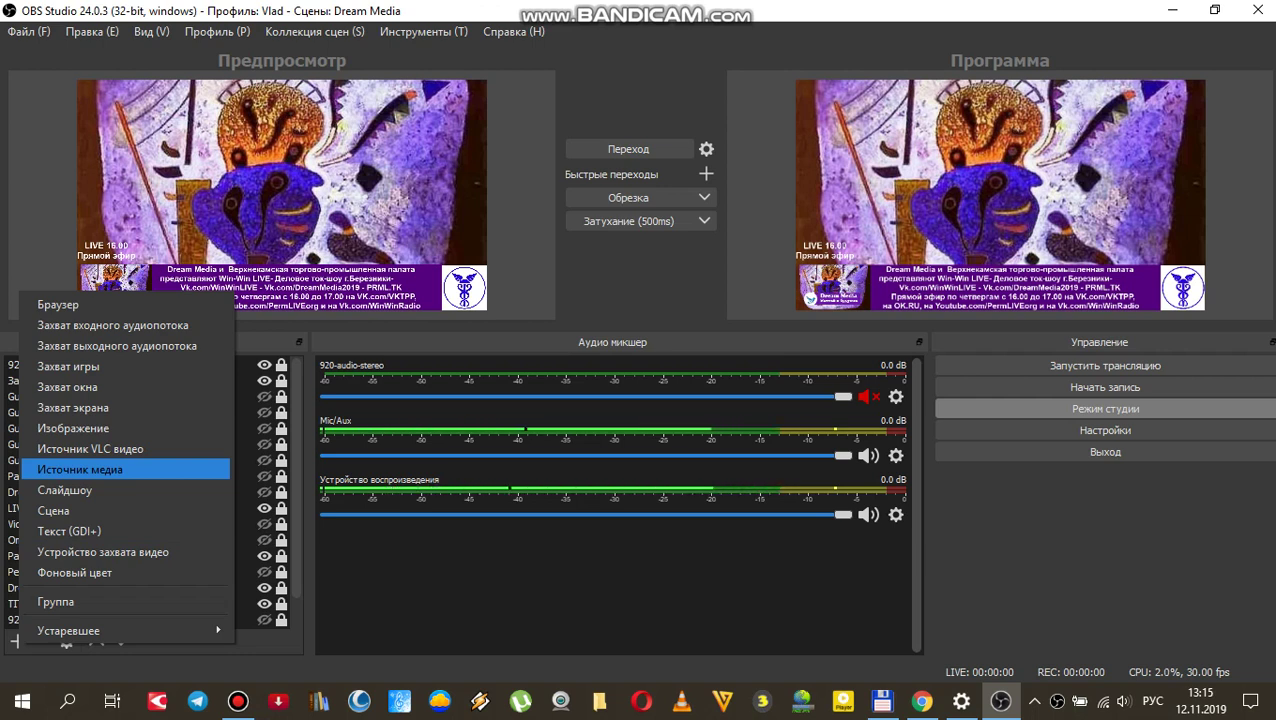
{"action": "key", "text": "Up"}
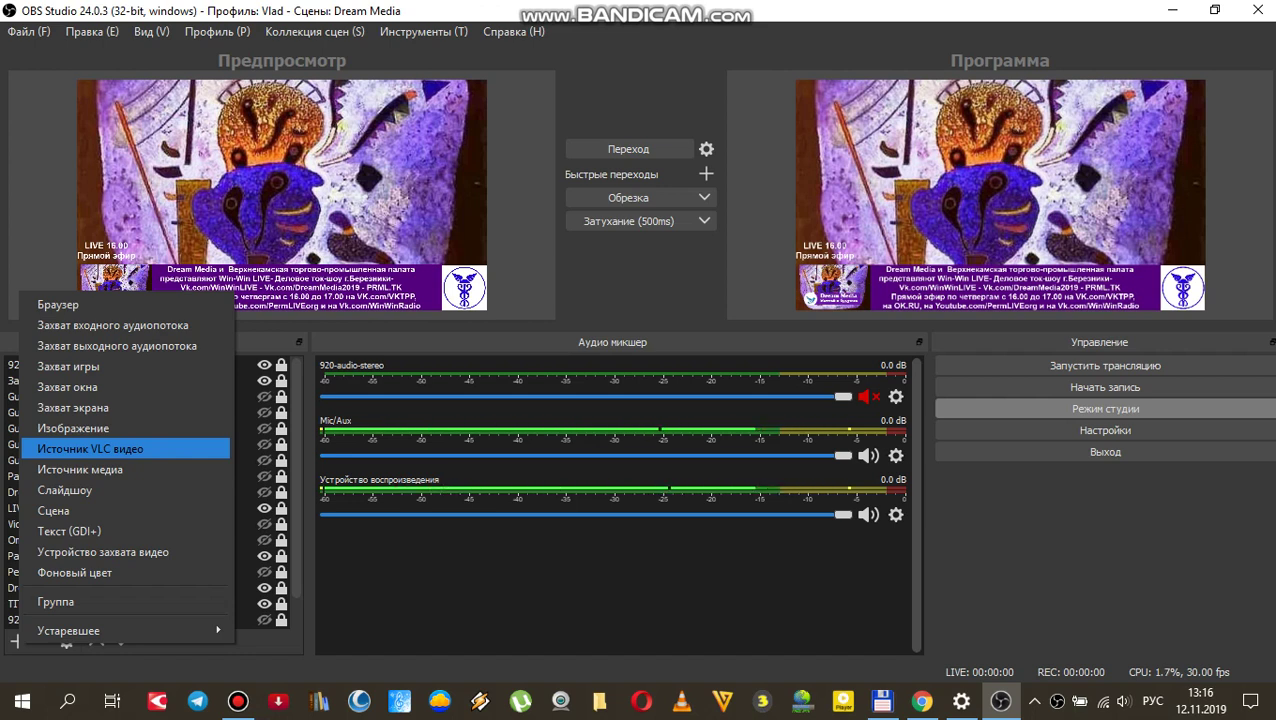
{"action": "key", "text": "Up"}
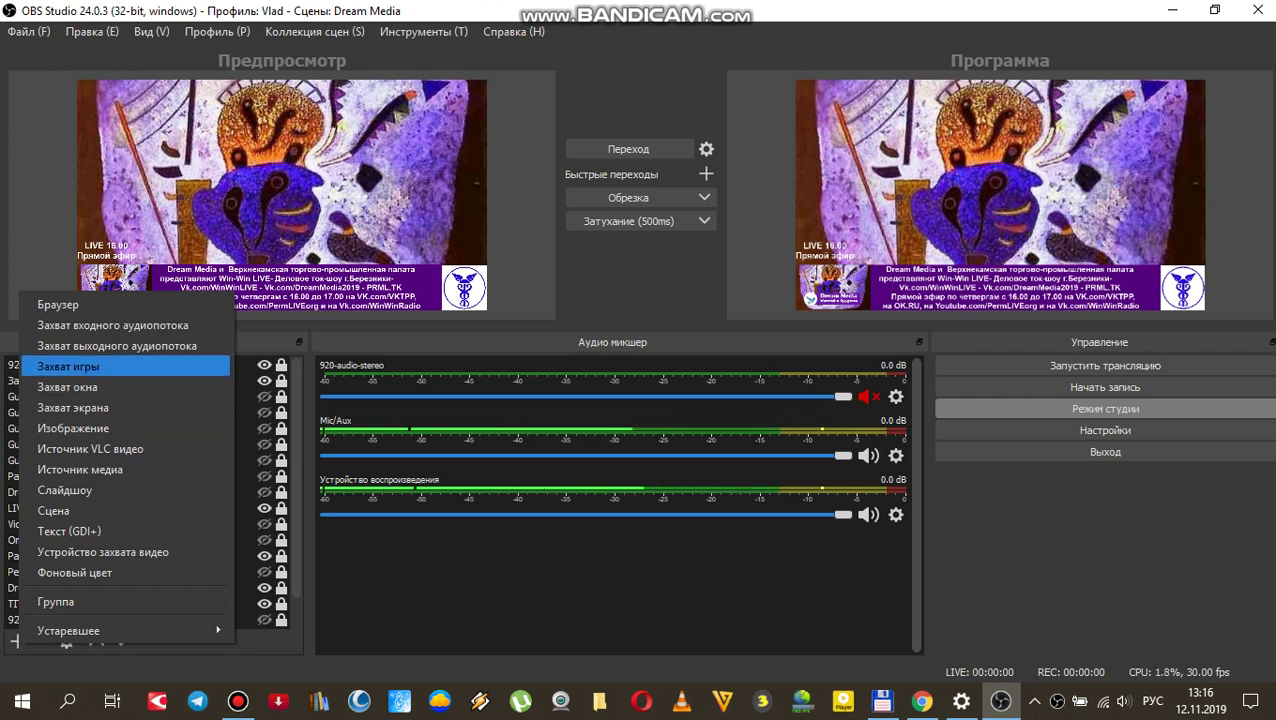
{"action": "key", "text": "Escape"}
Examine the properties of the Захват игры source, including its capture mode and window, without changing anything.
{"action": "left_click", "coordinate": [40, 380]}
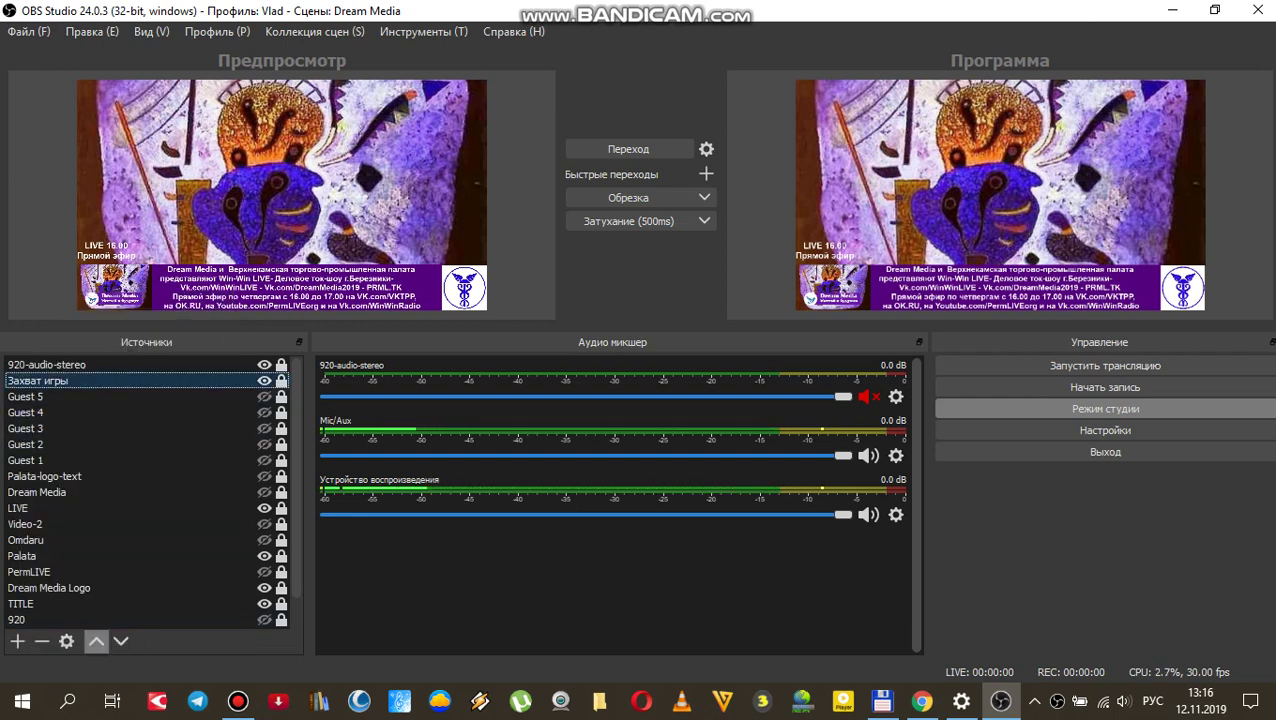
{"action": "left_click", "coordinate": [66, 641]}
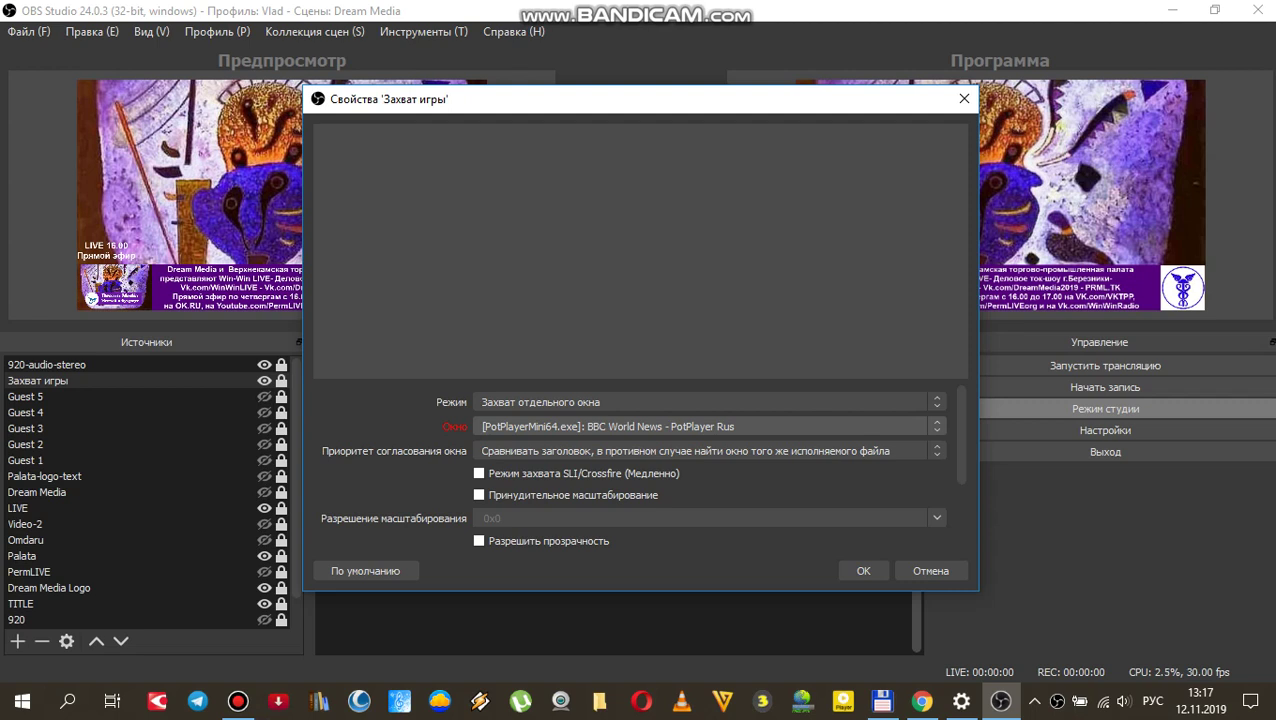
{"action": "left_click", "coordinate": [930, 570]}
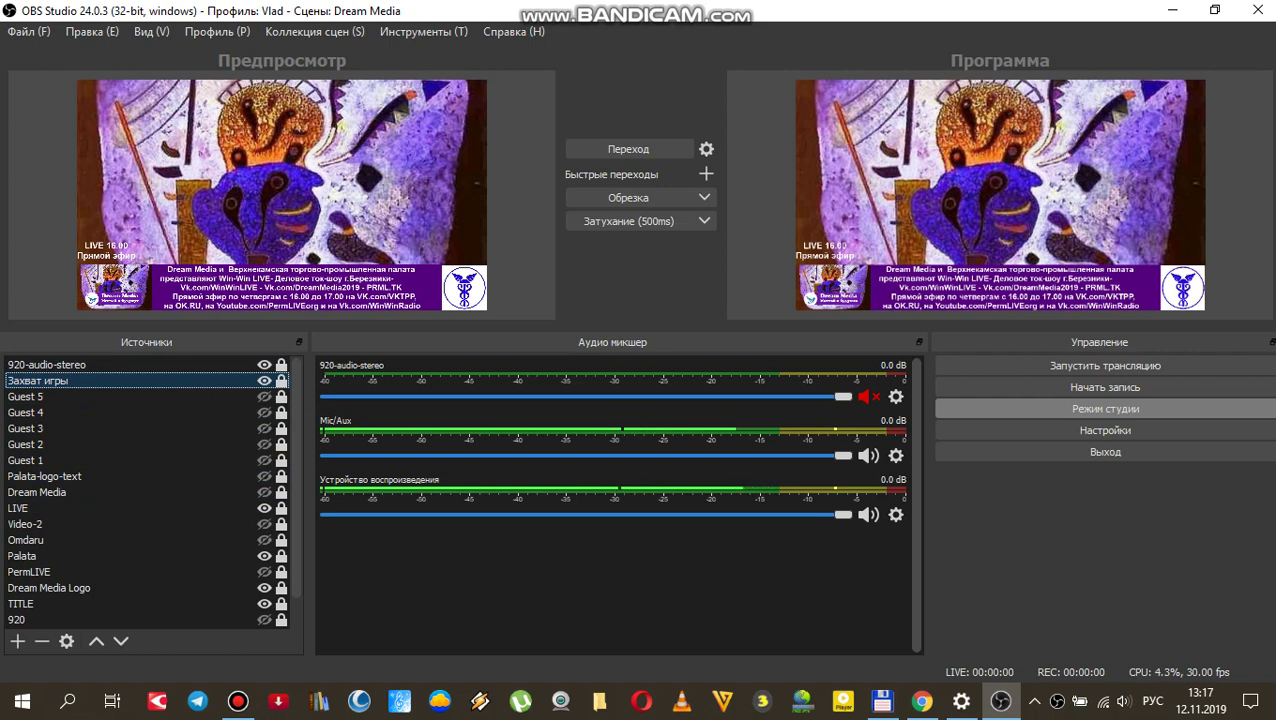
Put the Guest 1 caption into the program with the Обрезка quick transition, and remove it from the program the same way.
{"action": "left_click", "coordinate": [40, 396]}
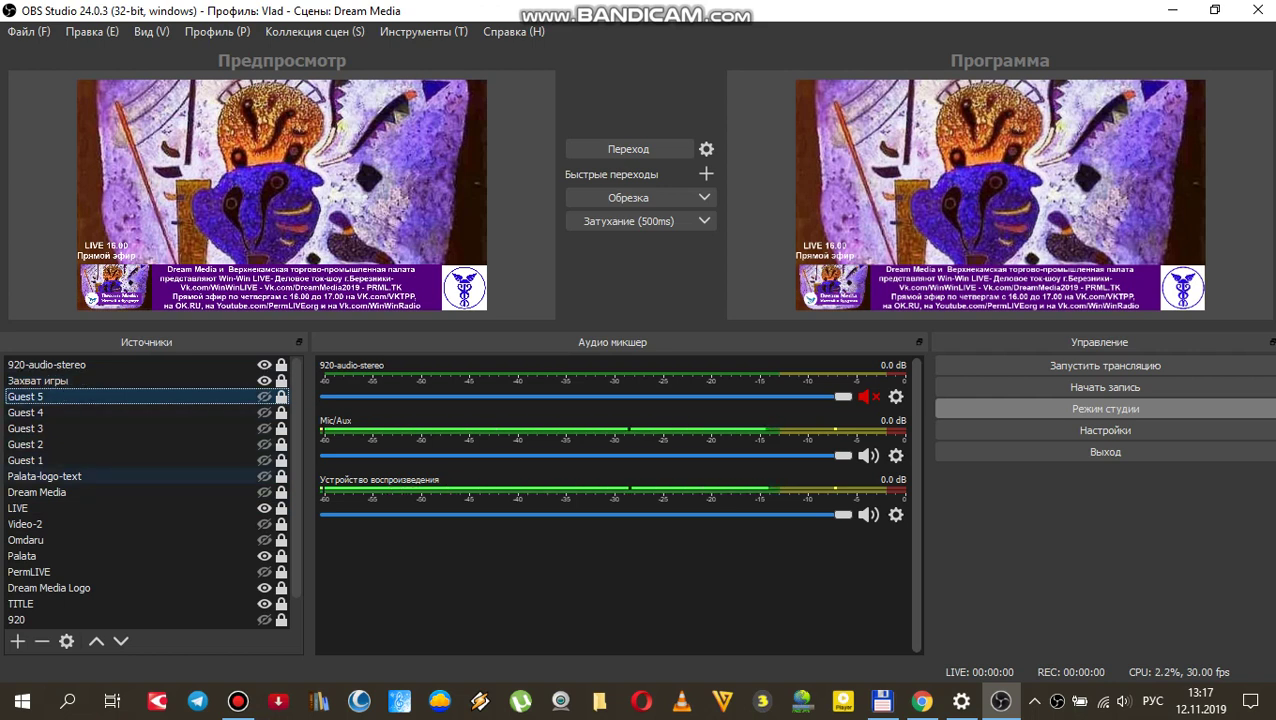
{"action": "left_click", "coordinate": [30, 460]}
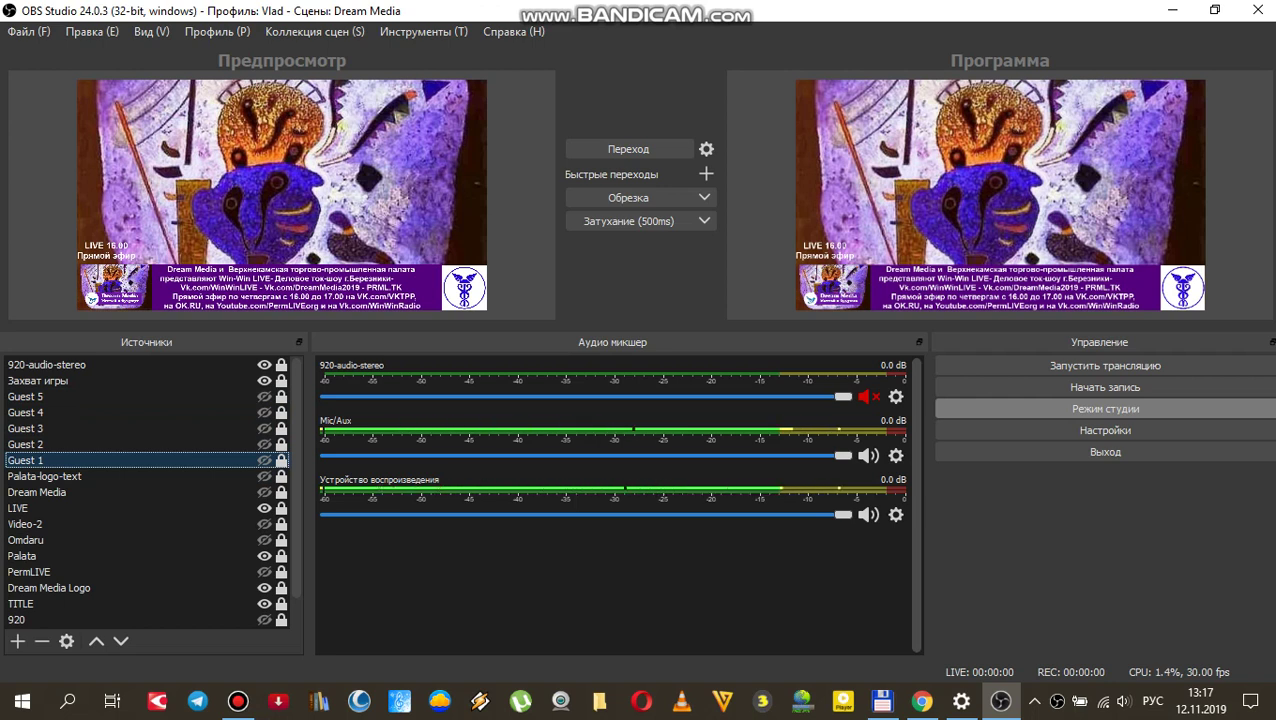
{"action": "left_click", "coordinate": [289, 250]}
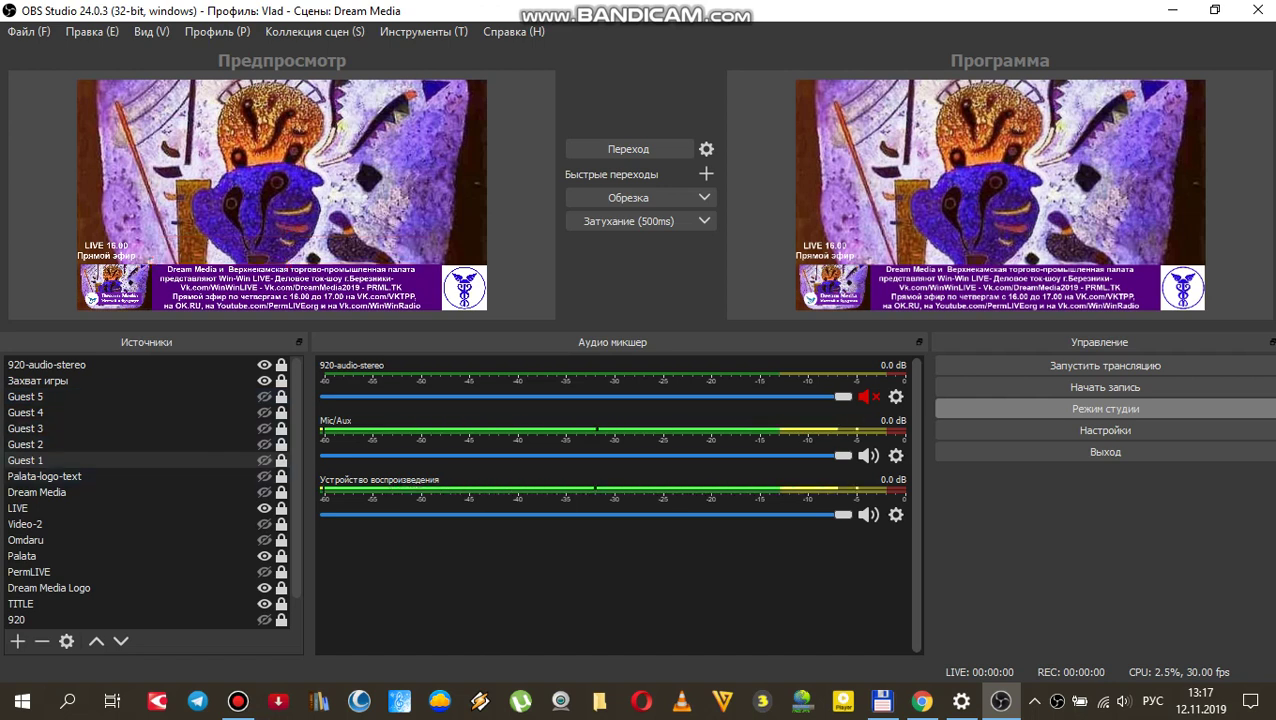
{"action": "left_click", "coordinate": [264, 460]}
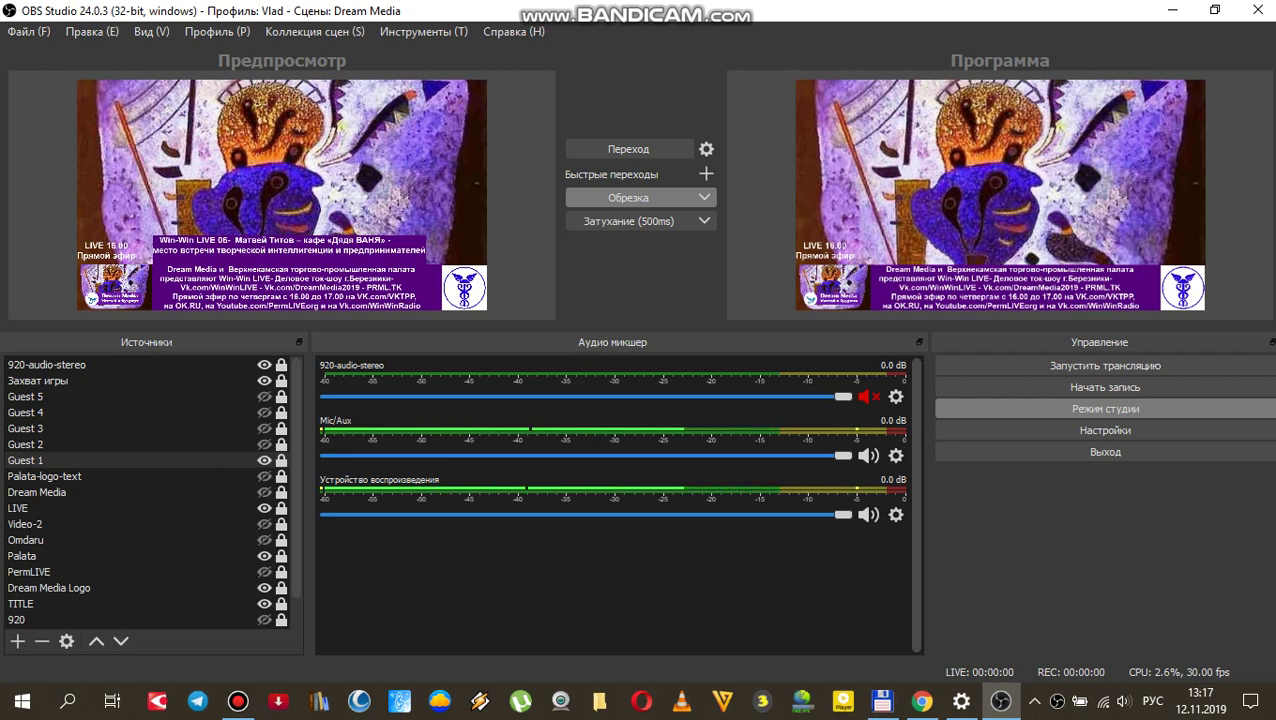
{"action": "left_click", "coordinate": [628, 197]}
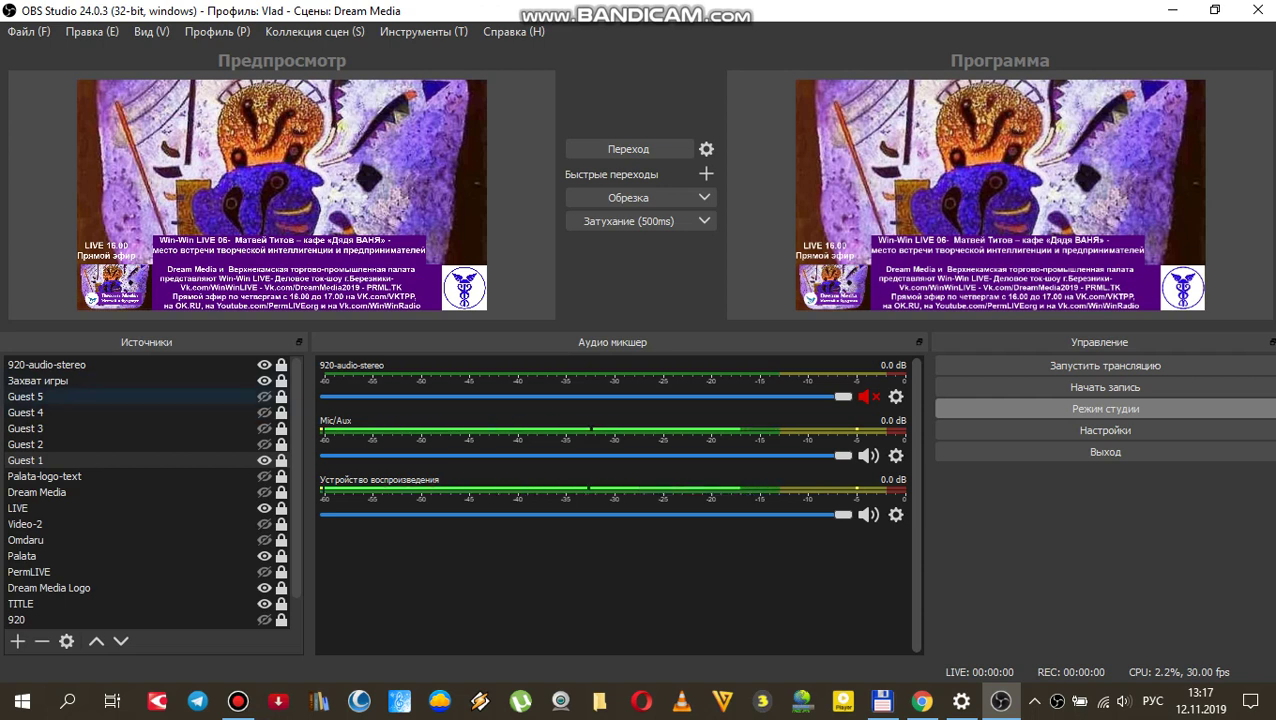
{"action": "left_click", "coordinate": [264, 460]}
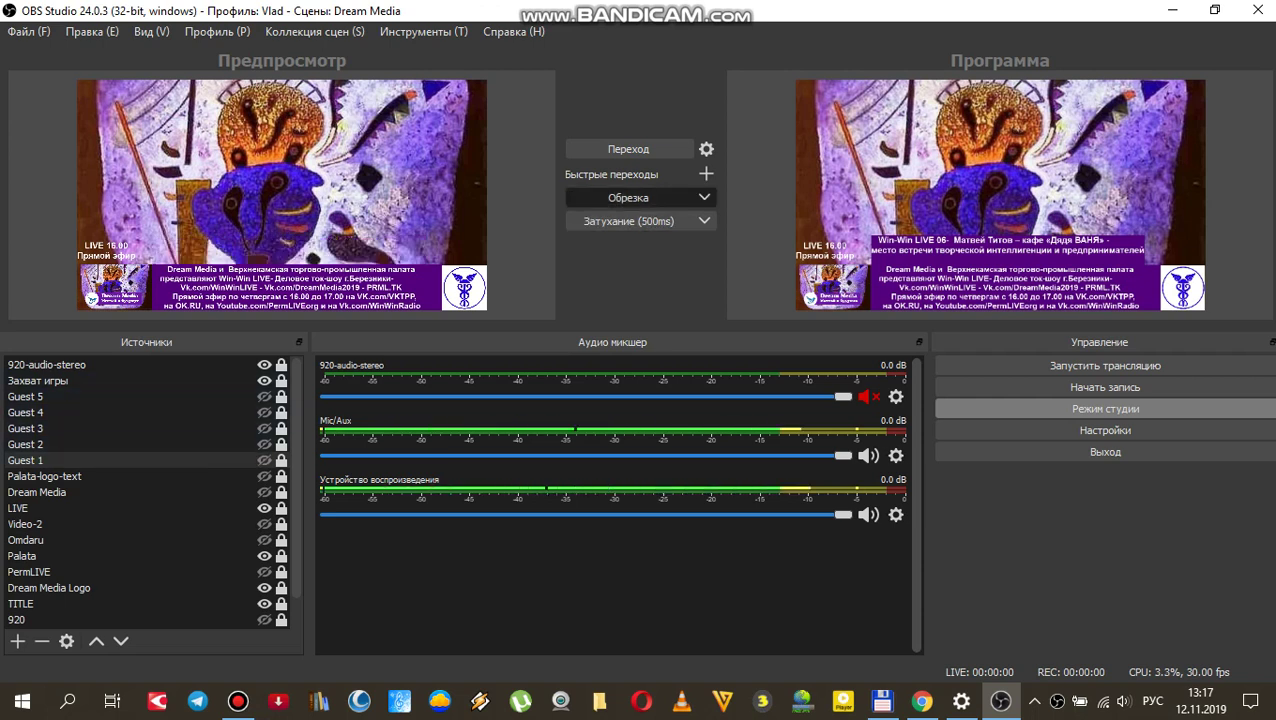
{"action": "left_click", "coordinate": [628, 197]}
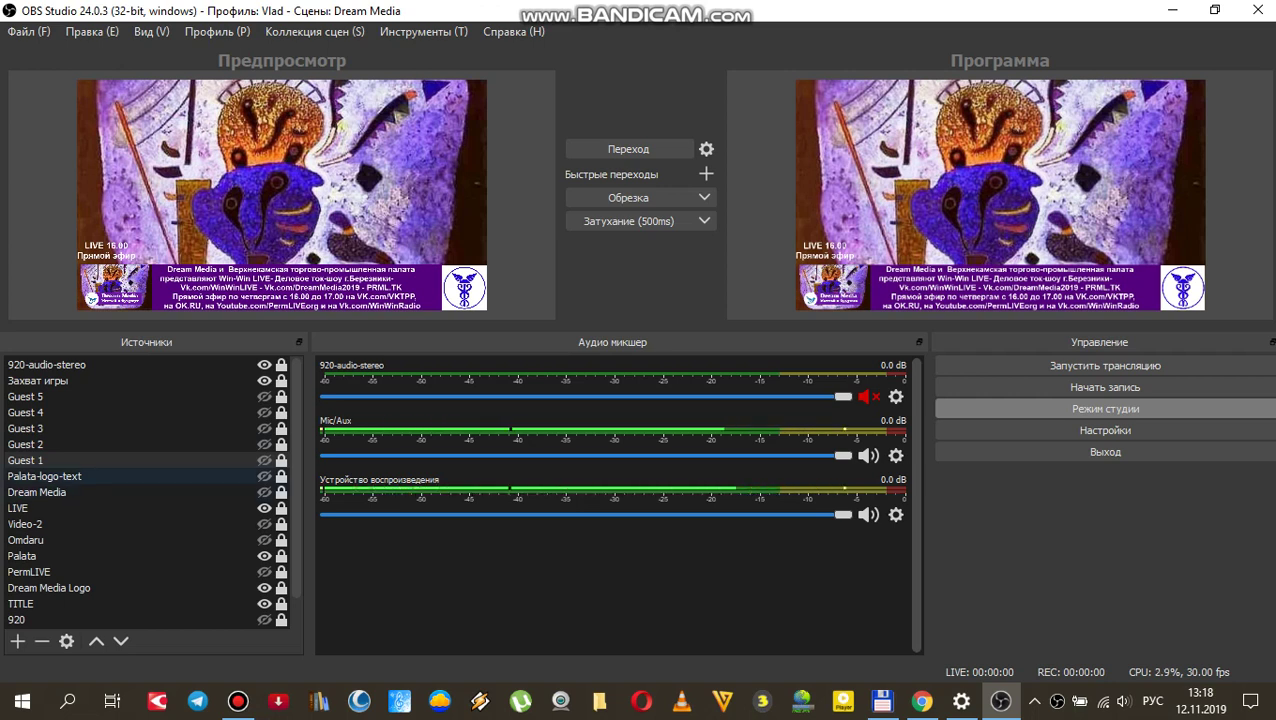
Show the Palata-logo-text and Dream Media sources one after the other in the preview, hiding each again.
{"action": "left_click", "coordinate": [264, 476]}
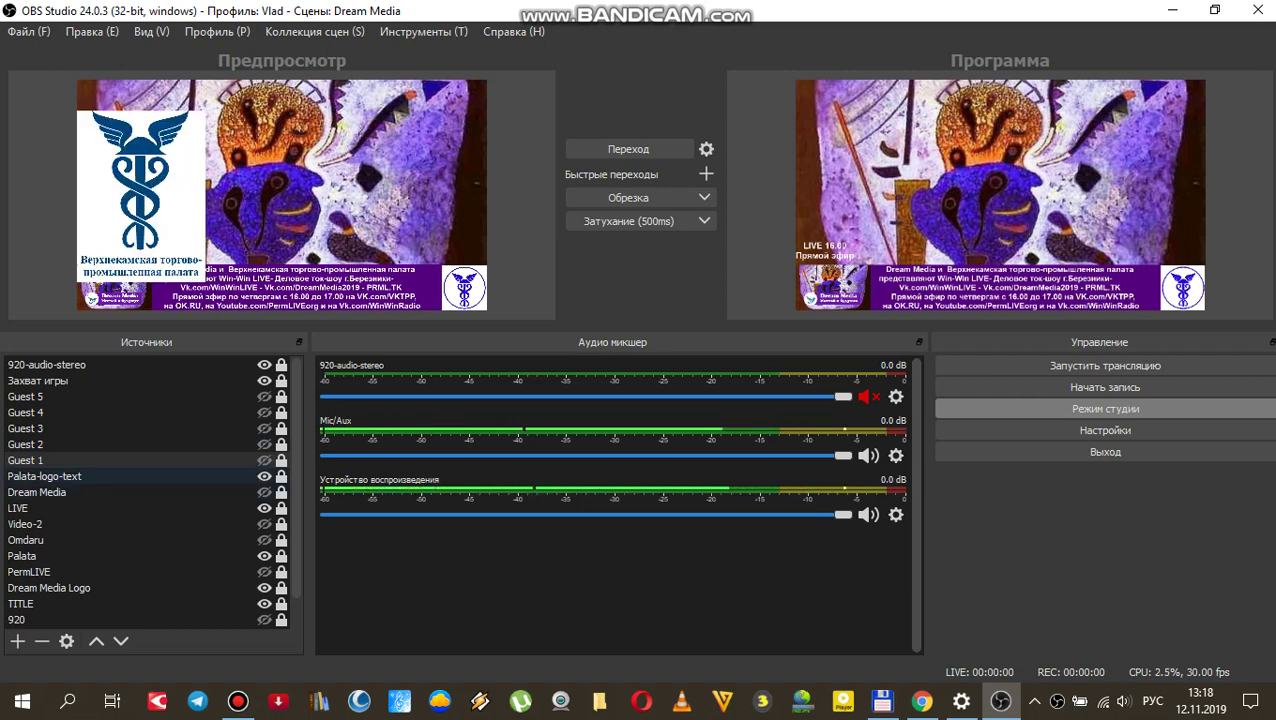
{"action": "left_click", "coordinate": [264, 476]}
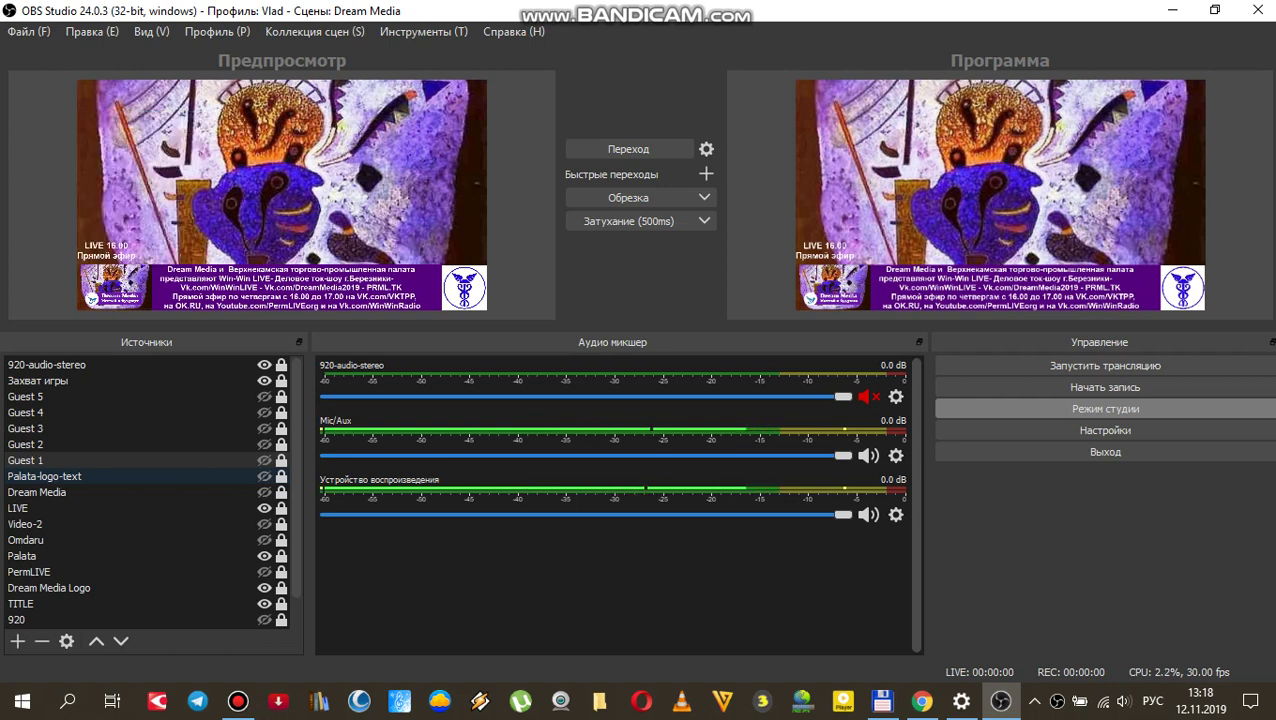
{"action": "left_click", "coordinate": [264, 492]}
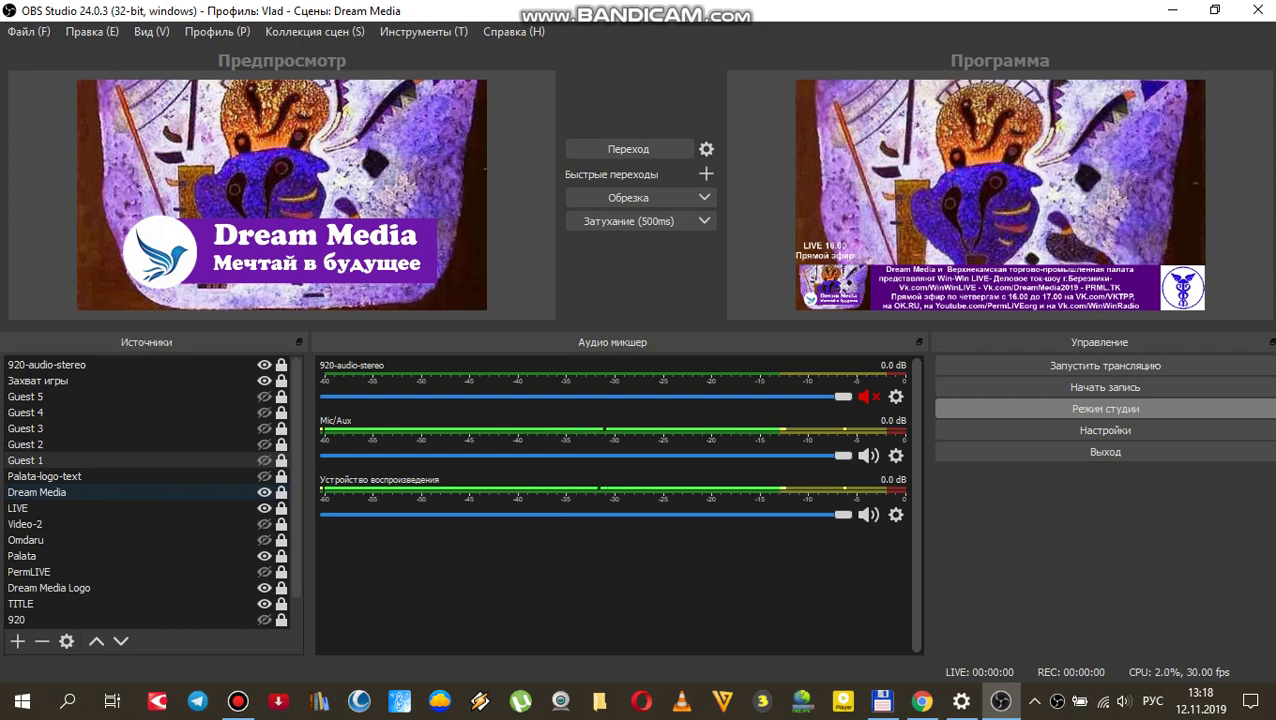
{"action": "left_click", "coordinate": [264, 492]}
Examine the font and text properties of the LIVE source without changing them.
{"action": "left_click", "coordinate": [130, 508]}
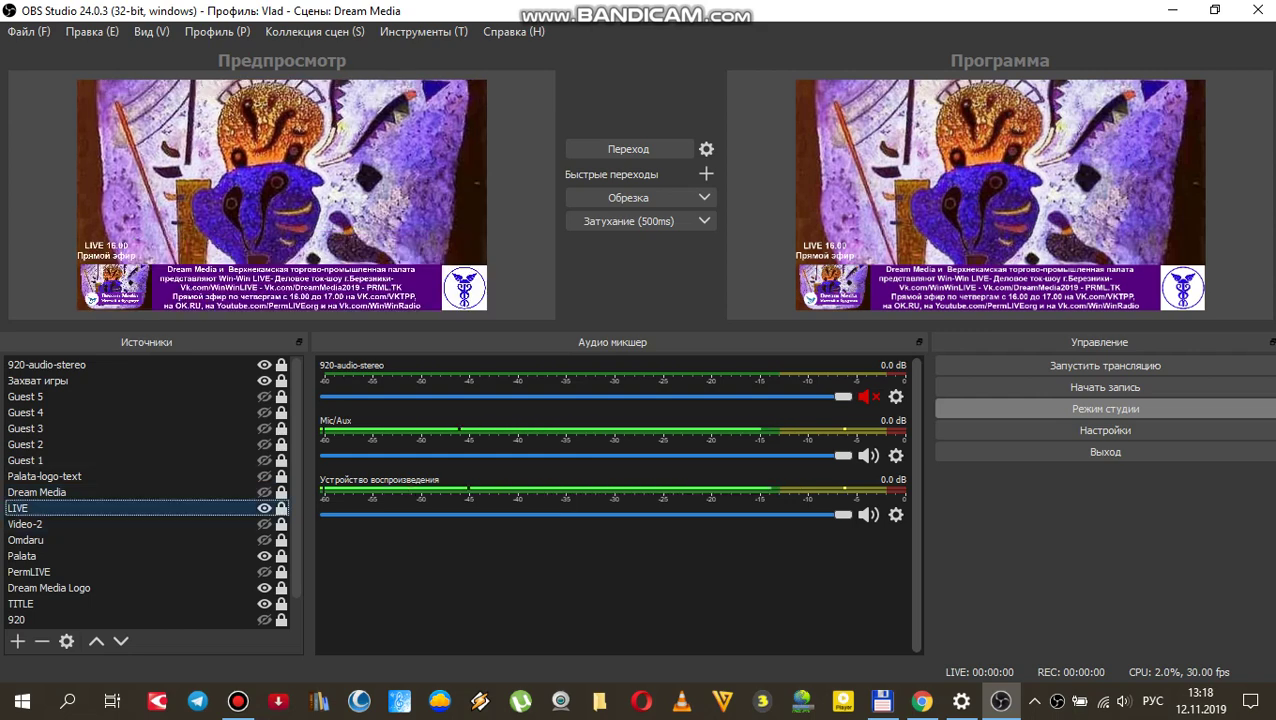
{"action": "left_click", "coordinate": [66, 641]}
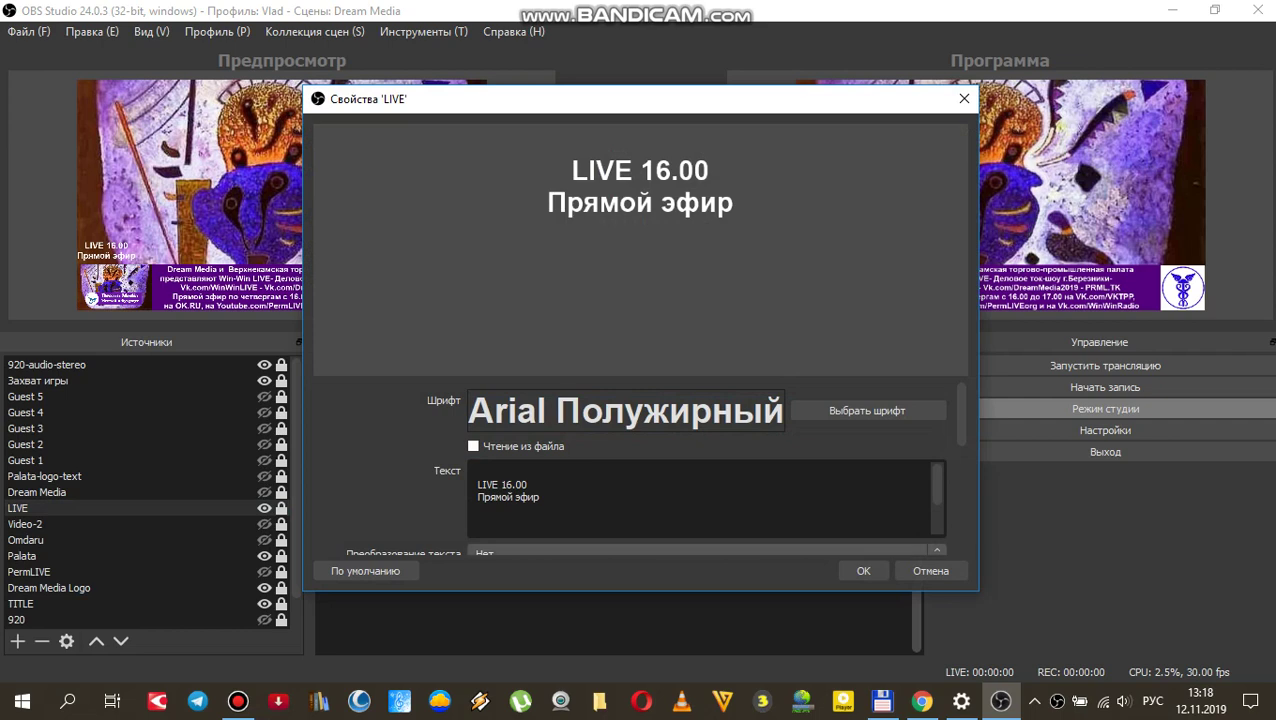
{"action": "left_click", "coordinate": [930, 571]}
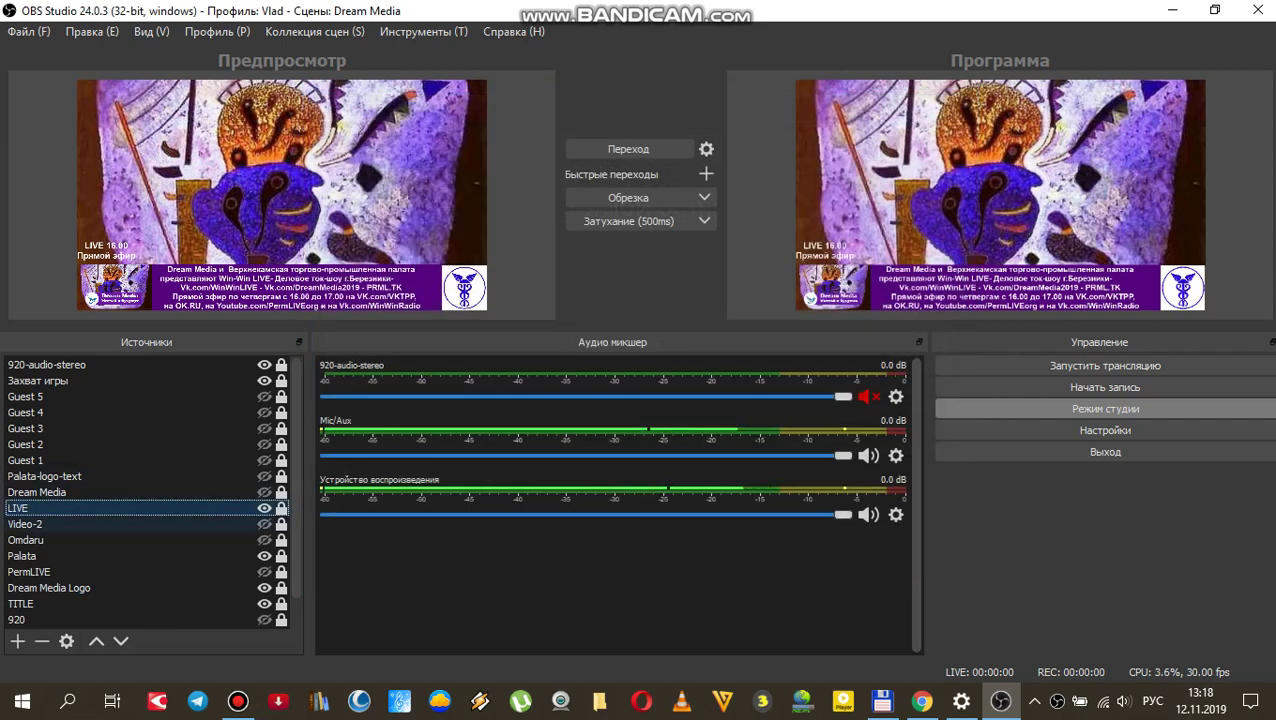
Make the Video-2 source visible and review its media file properties, leaving them as they are.
{"action": "left_click", "coordinate": [25, 524]}
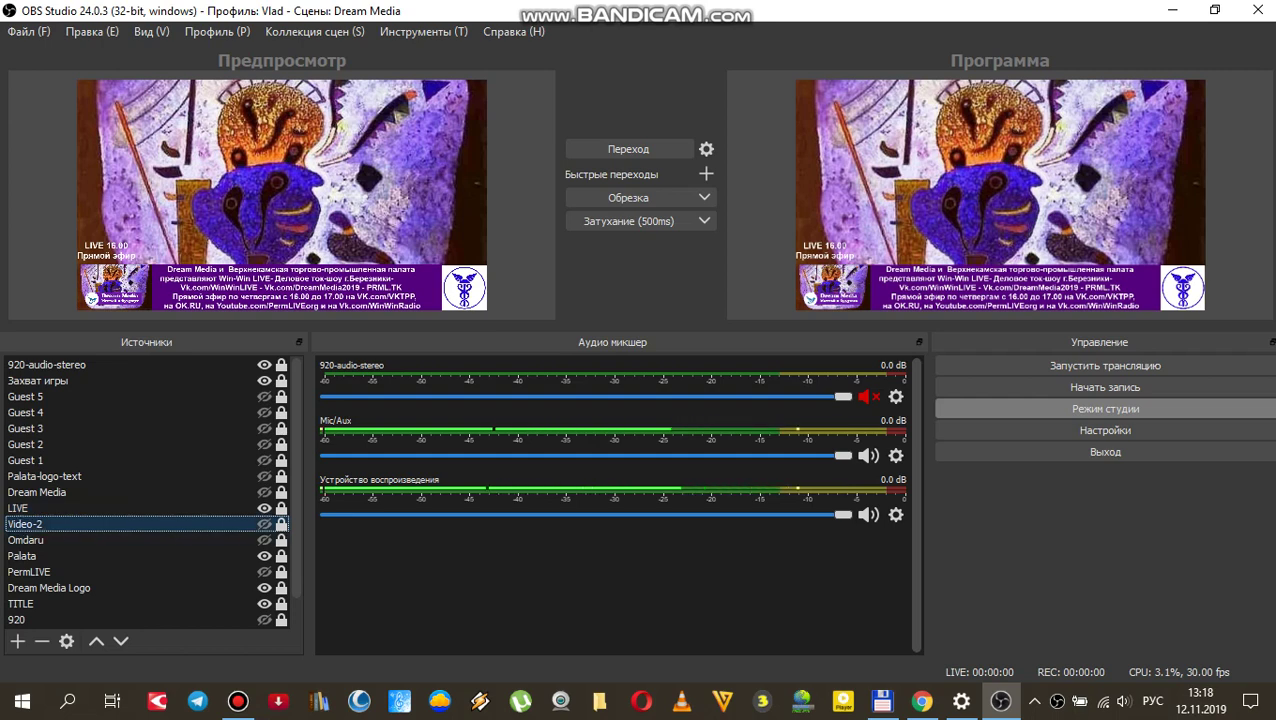
{"action": "left_click", "coordinate": [264, 524]}
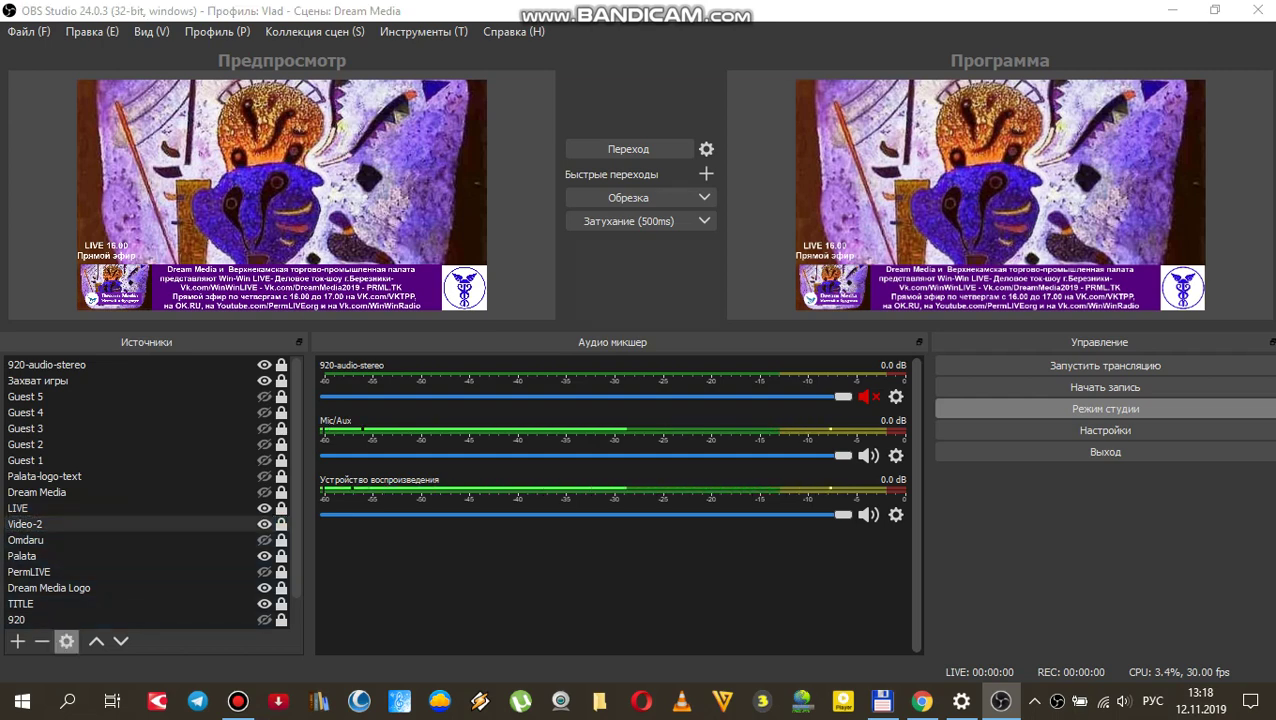
{"action": "left_click", "coordinate": [66, 641]}
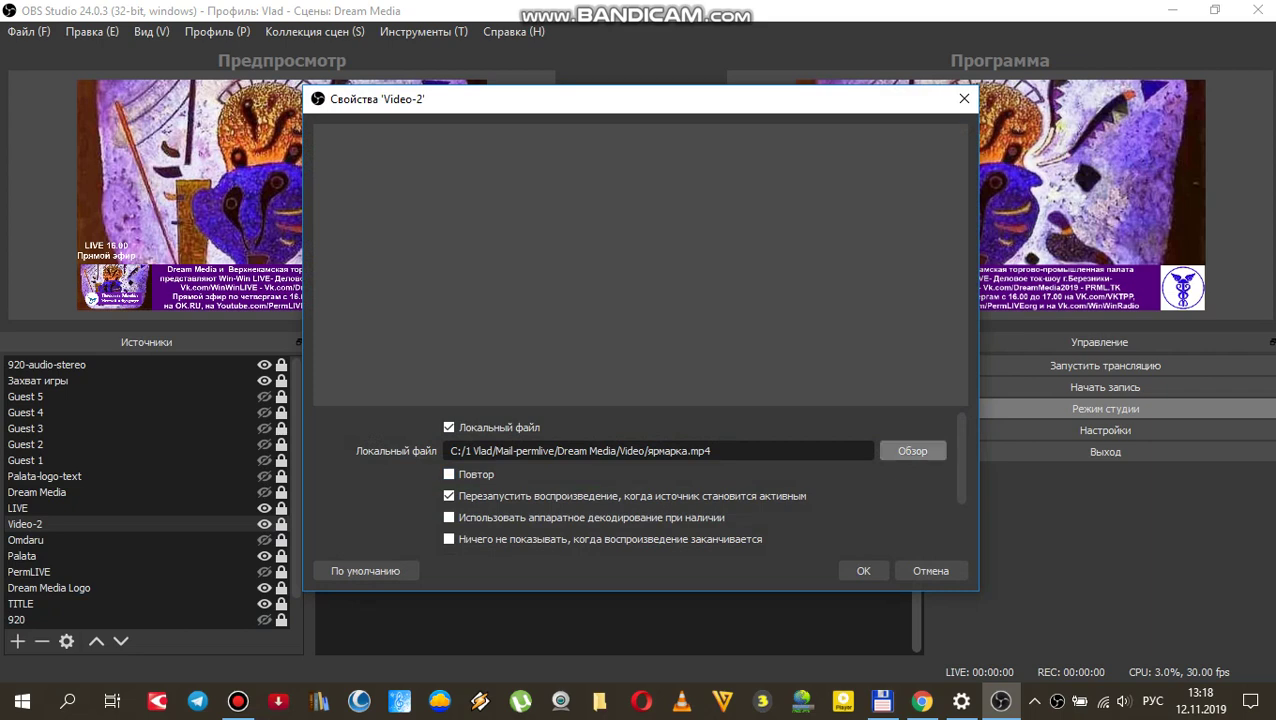
{"action": "left_click", "coordinate": [930, 570]}
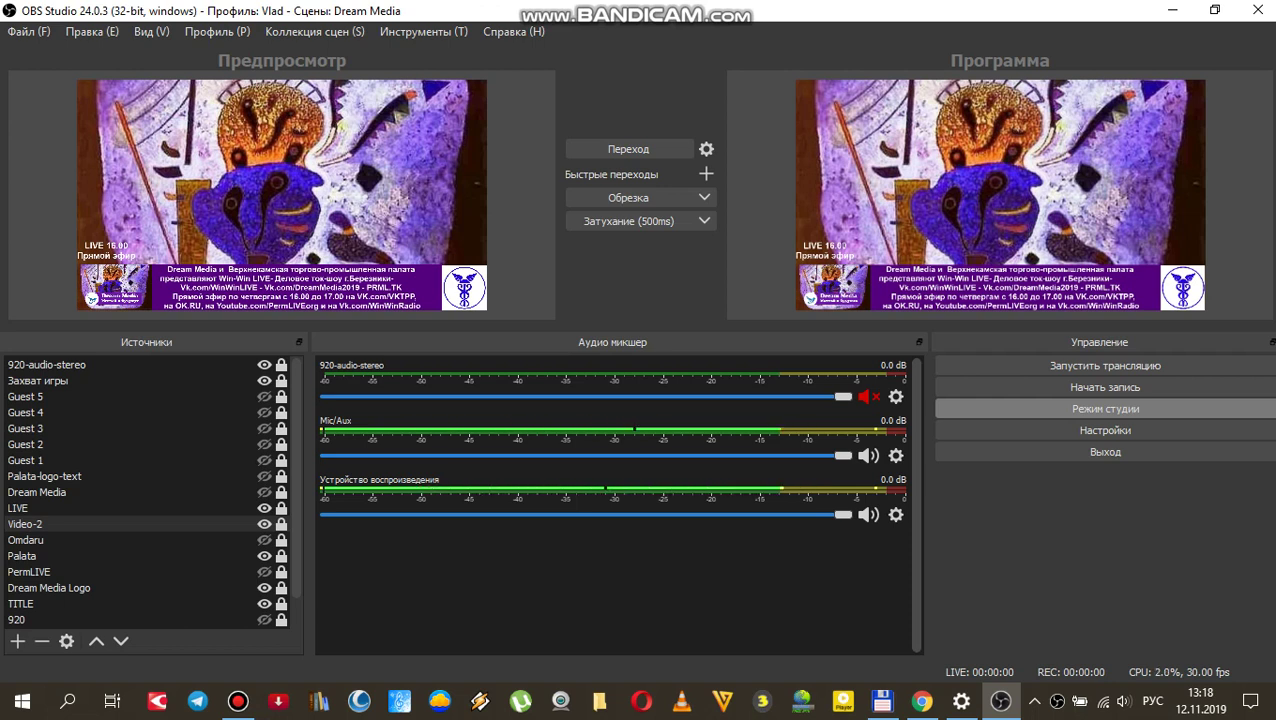
Choose ярмарка.mp4 from the Dream Media/Video folder as the local file of the Video-2 source and apply it.
{"action": "left_click", "coordinate": [66, 641]}
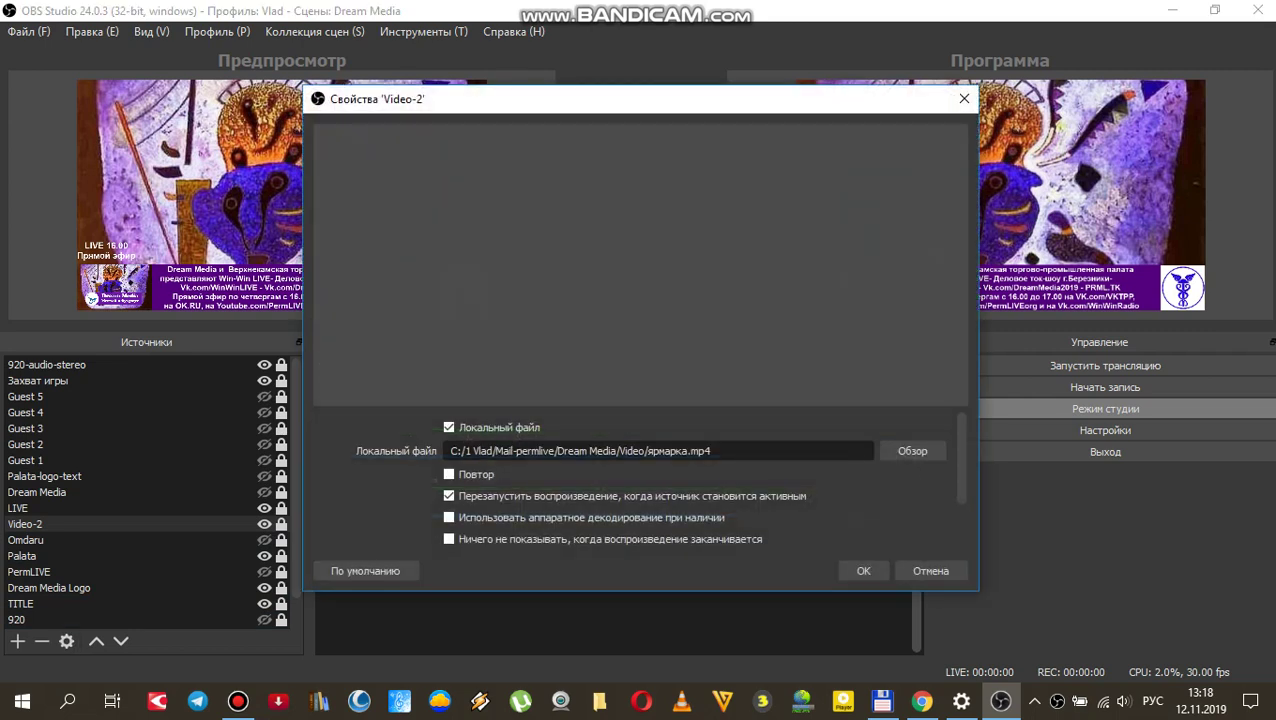
{"action": "left_click", "coordinate": [912, 451]}
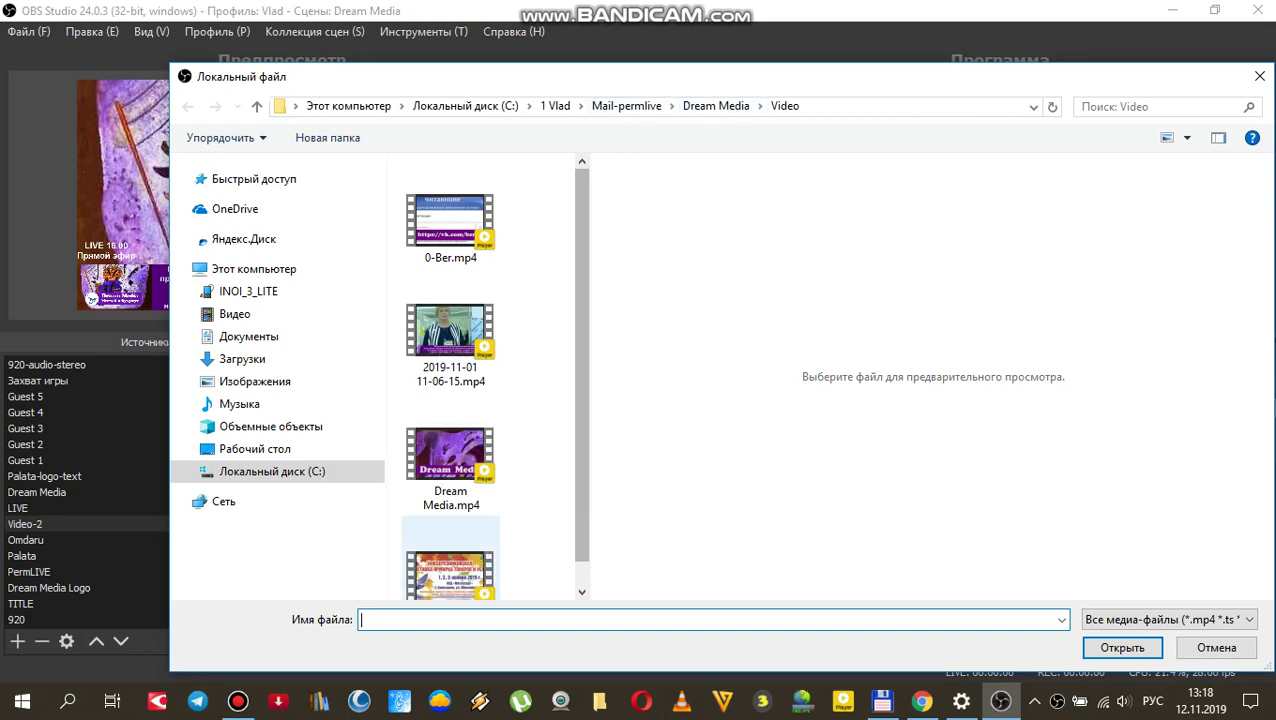
{"action": "left_click", "coordinate": [450, 560]}
{"action": "left_click", "coordinate": [1122, 647]}
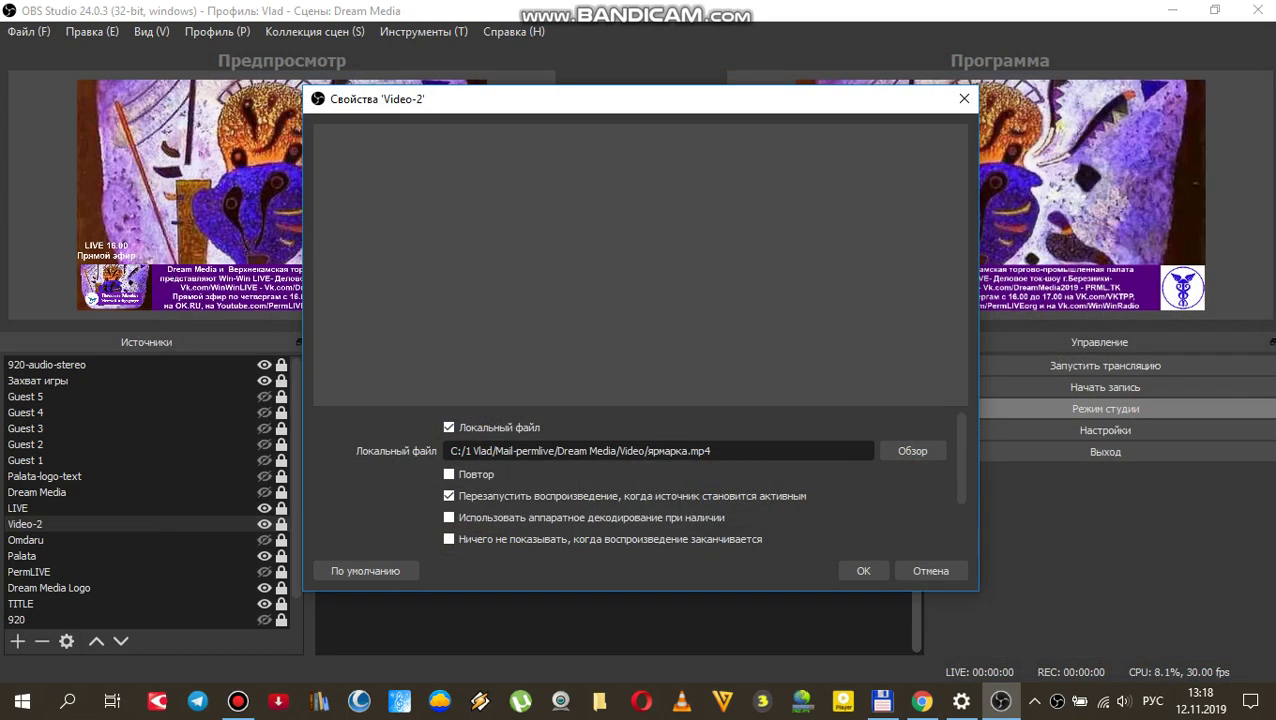
{"action": "left_click", "coordinate": [863, 570]}
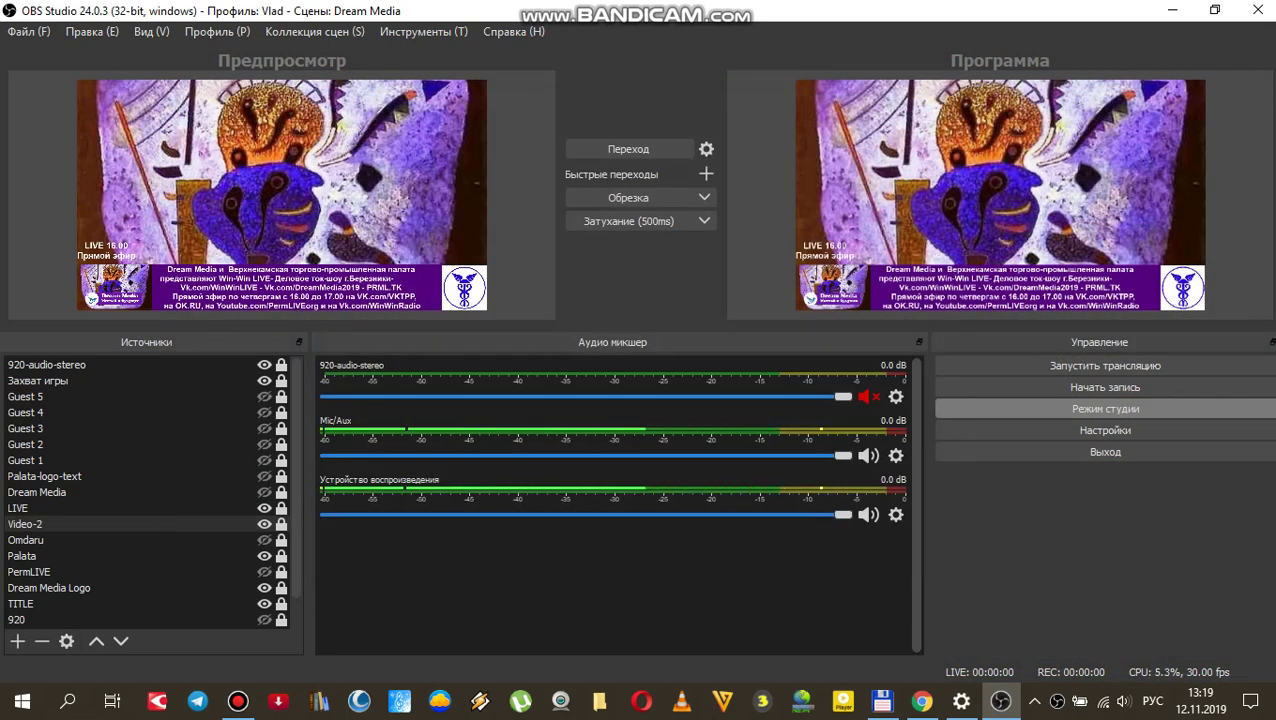